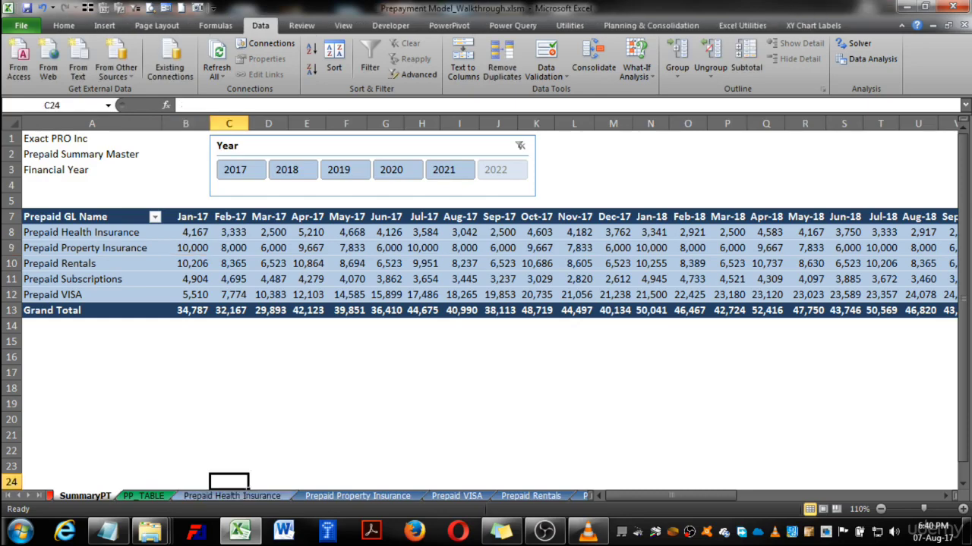
Step: Look through the prepaid schedule sheets from Prepaid Health Insurance to Prepaid Subscriptions, and return to the SummaryPT sheet
left_click(232, 497)
left_click(358, 496)
left_click(456, 496)
left_click(531, 496)
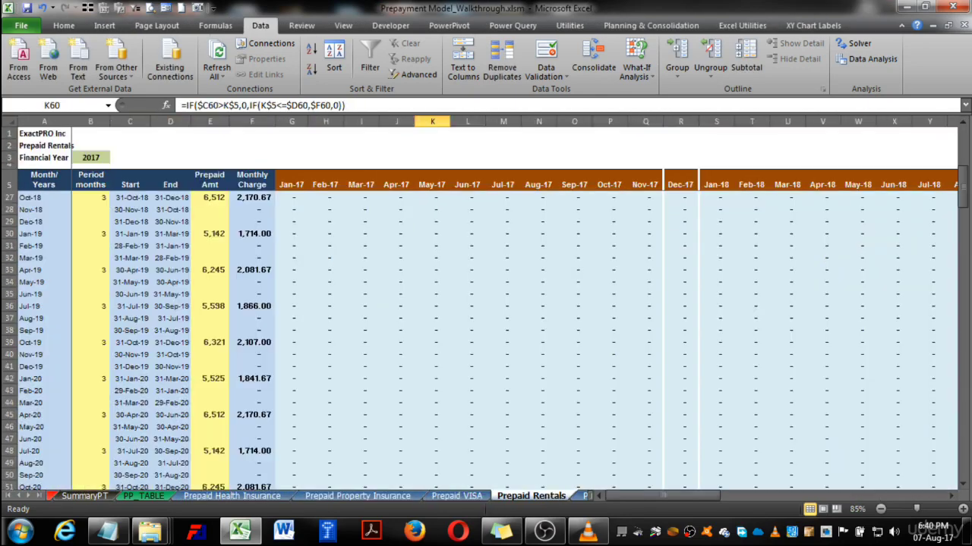
left_click(585, 497)
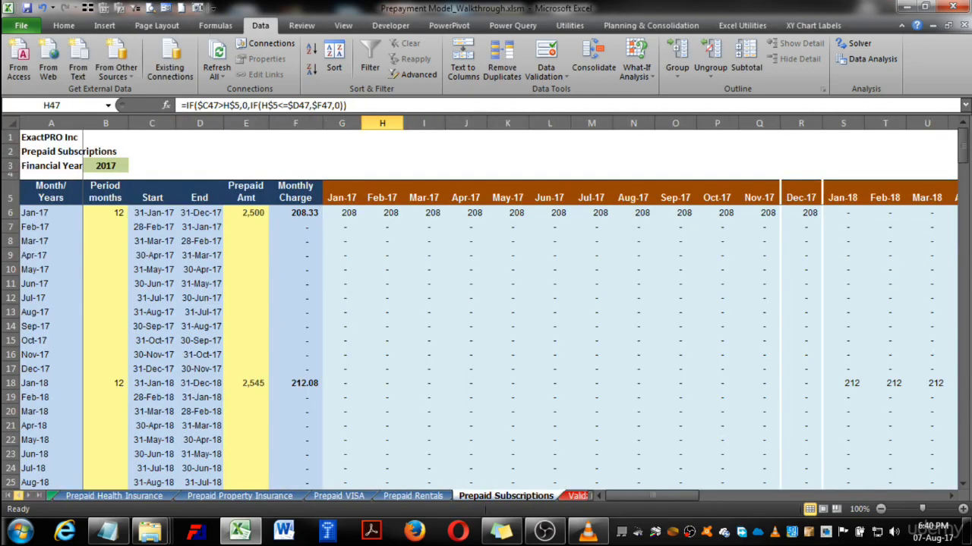
left_click(8, 497)
left_click(148, 497)
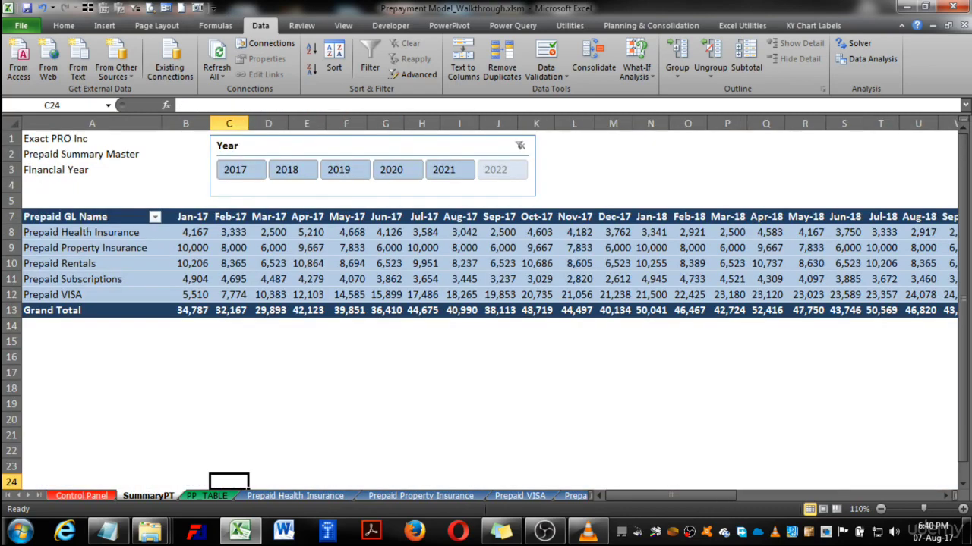
Step: Examine the monthly balances and the list of prepaid account names in the SummaryPT pivot table
left_click(187, 249)
left_click(268, 248)
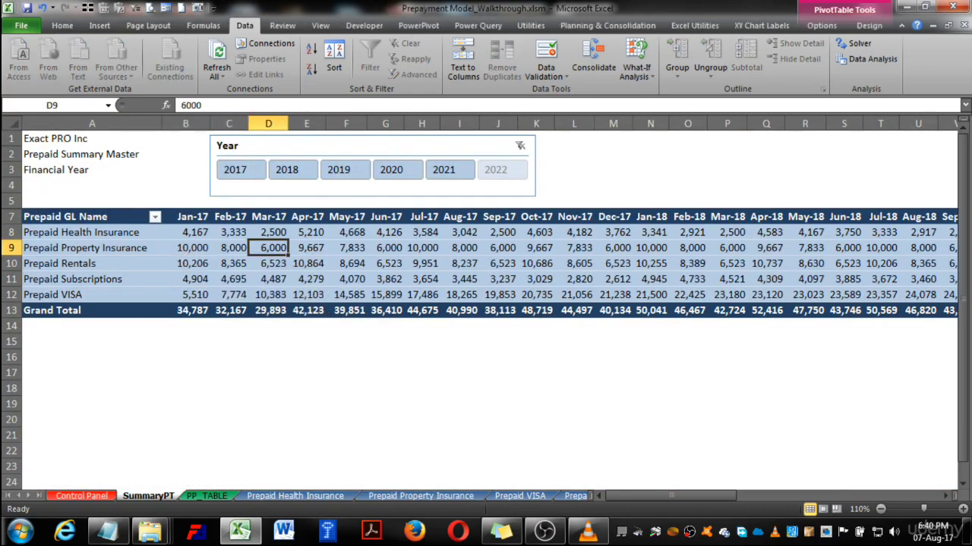
left_click(346, 248)
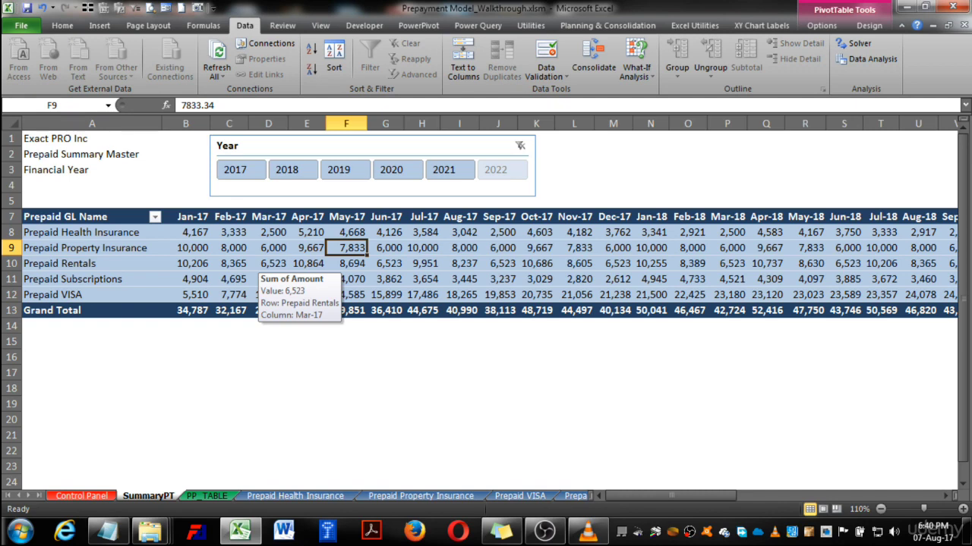
left_click_drag(186, 233, 186, 295)
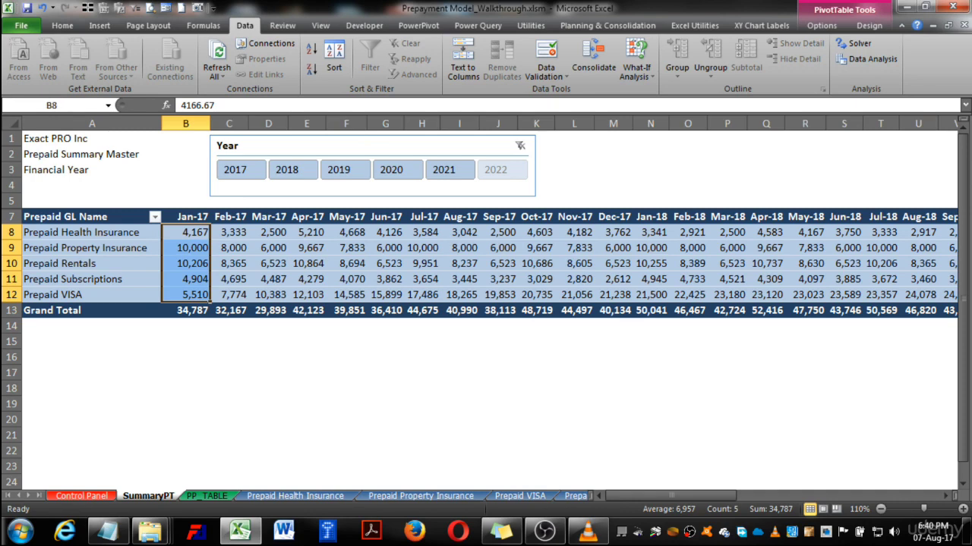
left_click(187, 233)
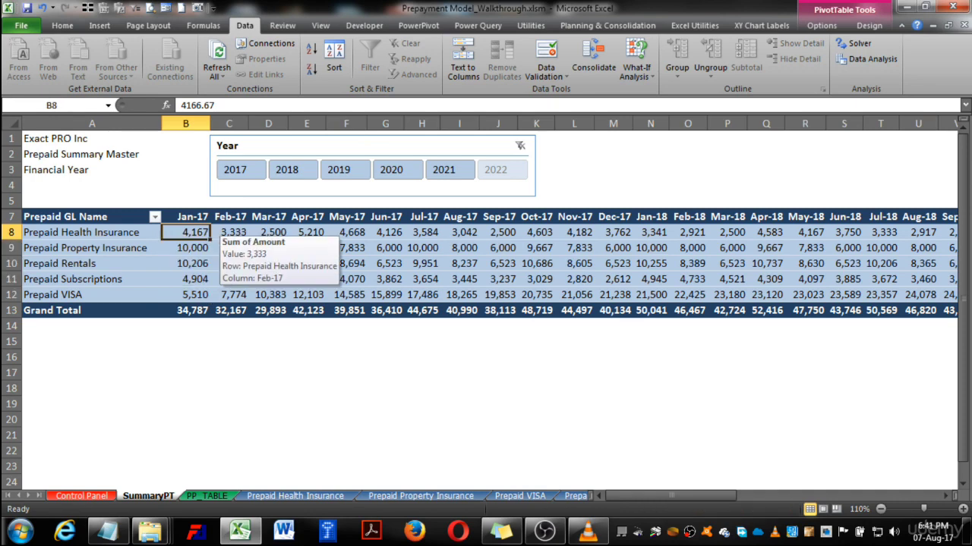
left_click_drag(81, 232, 76, 295)
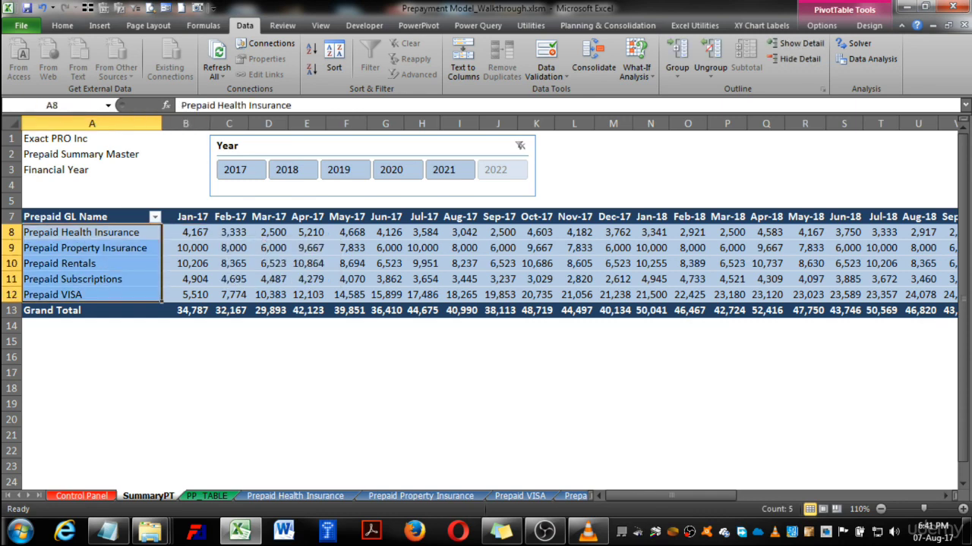
left_click(230, 264)
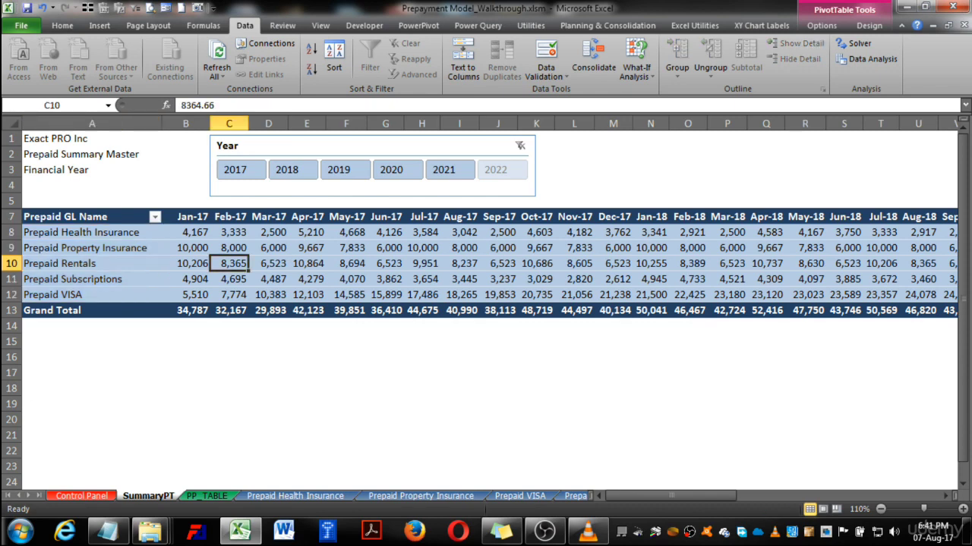
Step: Examine the PP_TABLE data table and the individual prepaid schedule sheets through Prepaid Subscriptions
left_click(208, 497)
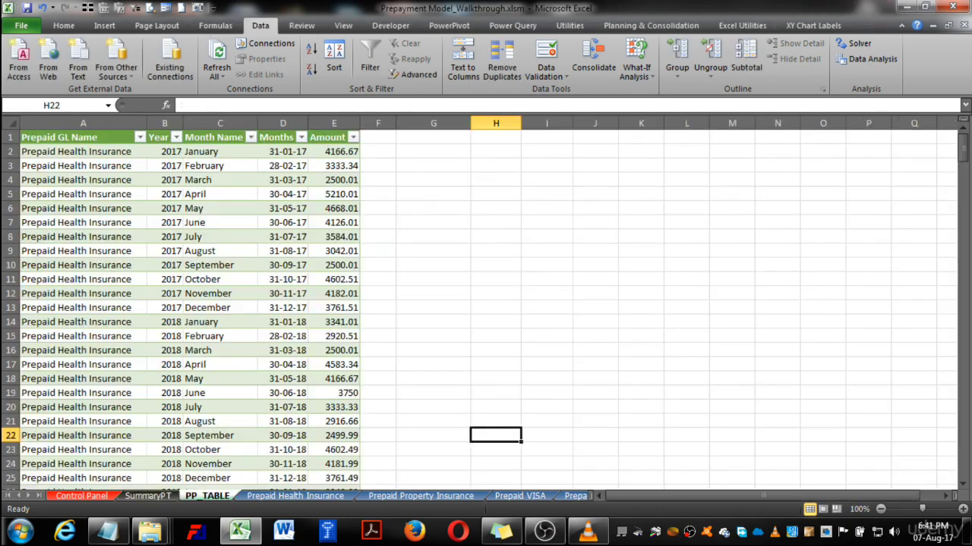
left_click(220, 336)
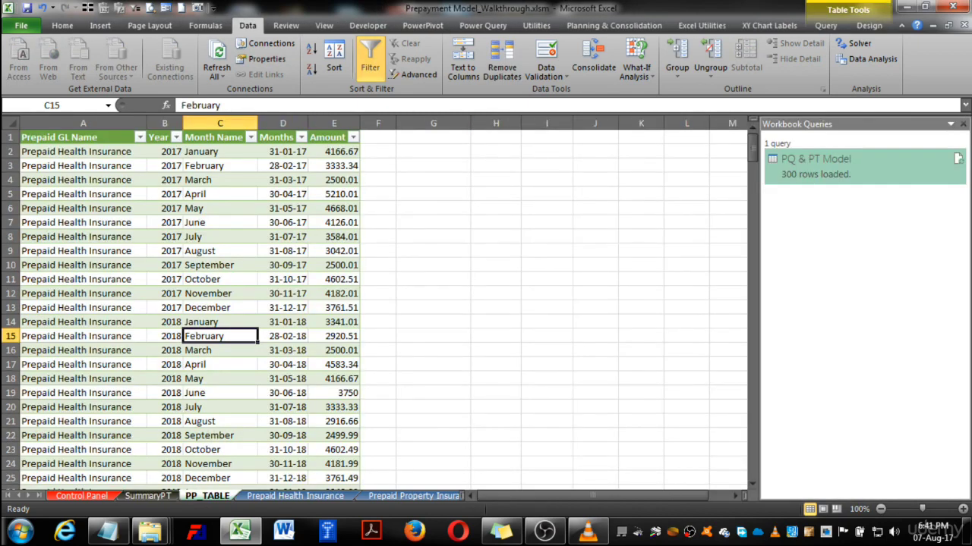
key("ctrl+Page_Down")
key("ctrl+Page_Down")
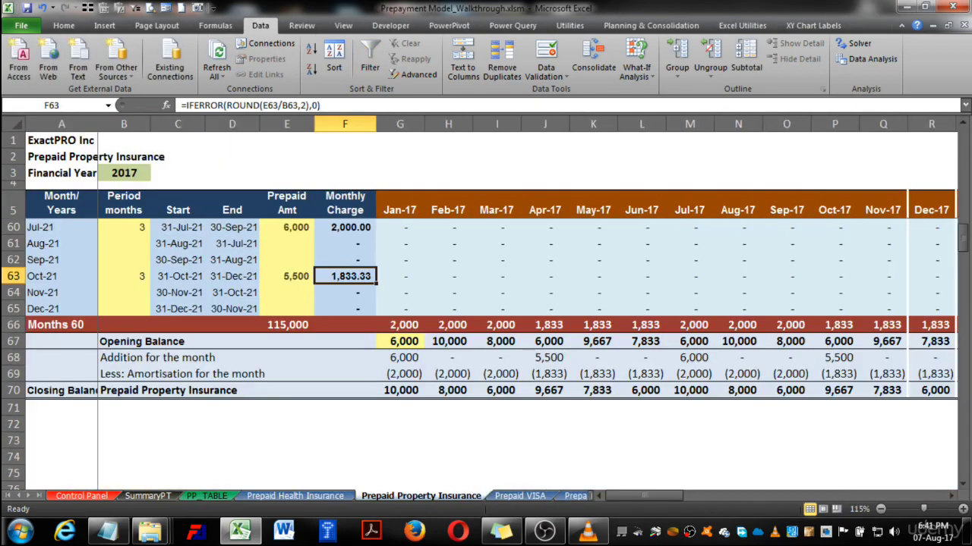
key("ctrl+Page_Down")
key("ctrl+Page_Down")
key("ctrl+Page_Down")
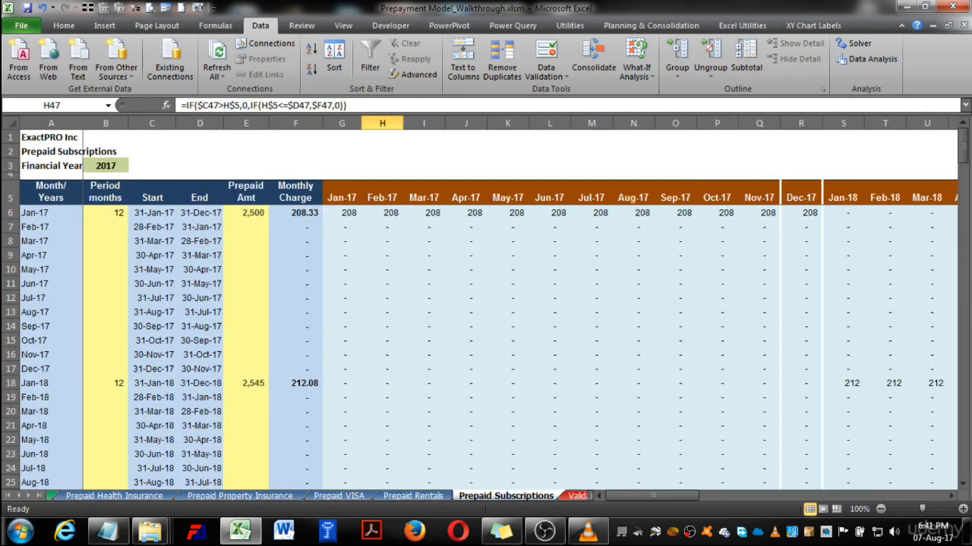
Step: Go back through the prepaid schedules and compare the PP_TABLE source data with the SummaryPT pivot table
key("ctrl+Page_Up")
key("ctrl+Page_Up")
key("ctrl+Page_Up")
key("ctrl+Page_Up")
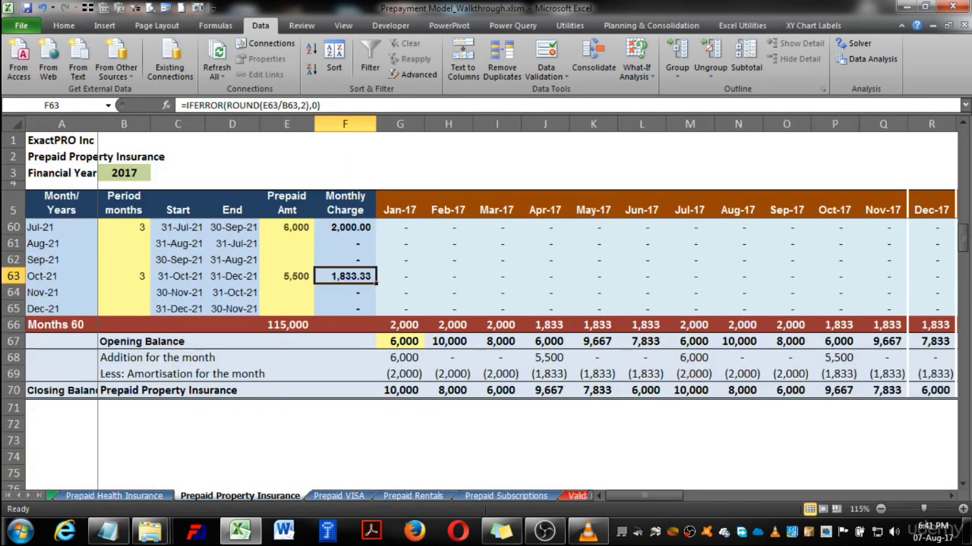
key("ctrl+Page_Up")
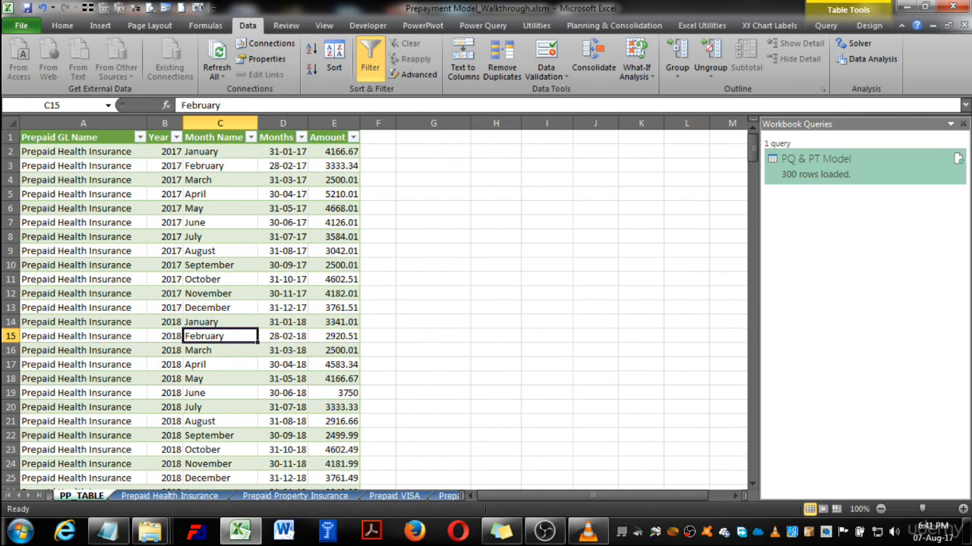
key("ctrl+Page_Up")
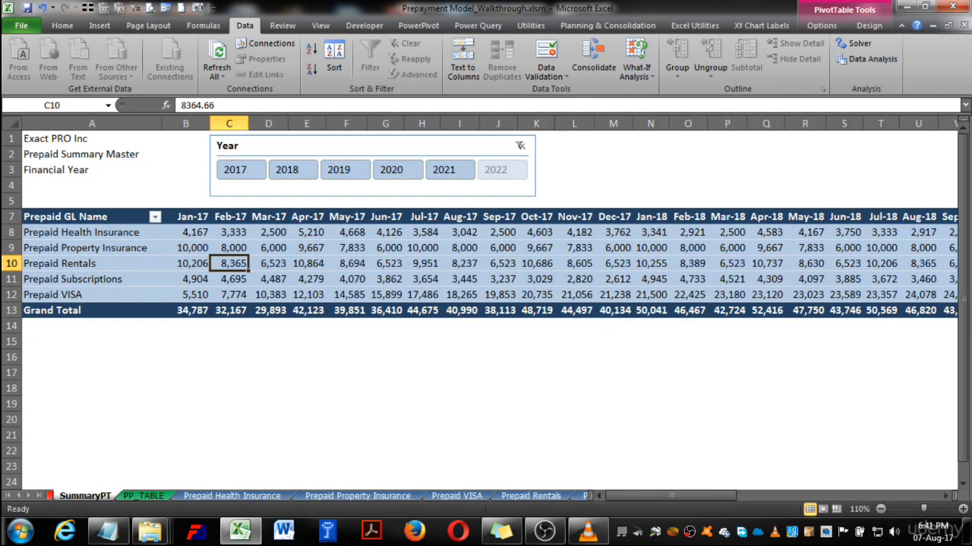
key("ctrl+Page_Down")
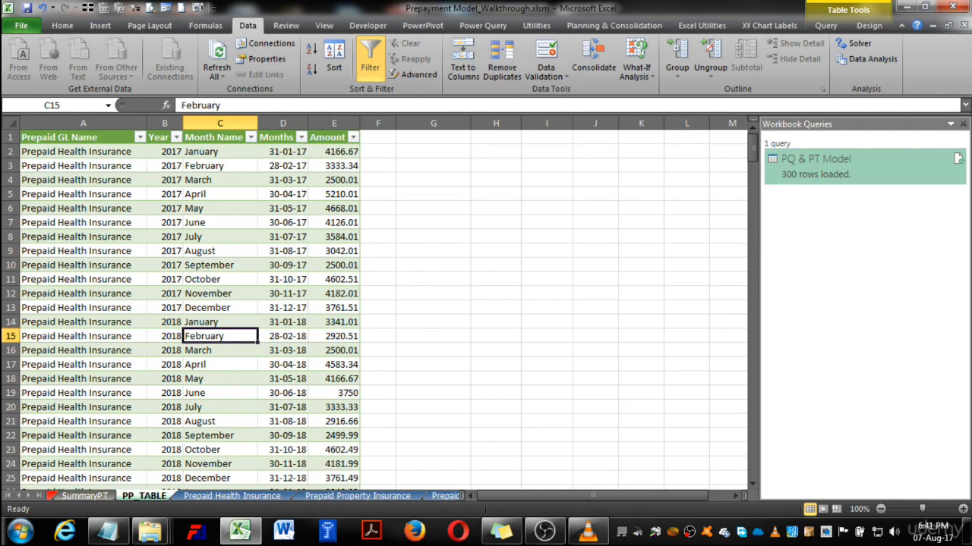
key("ctrl+Page_Up")
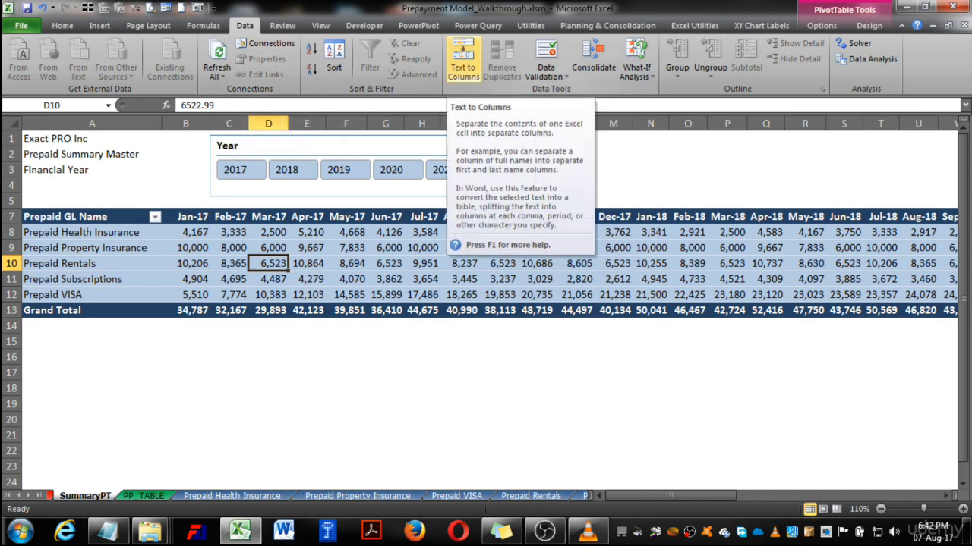
Step: Show the Power Query commands and inspect the Prepaid Rentals and Prepaid Subscriptions rows of the summary
left_click(478, 25)
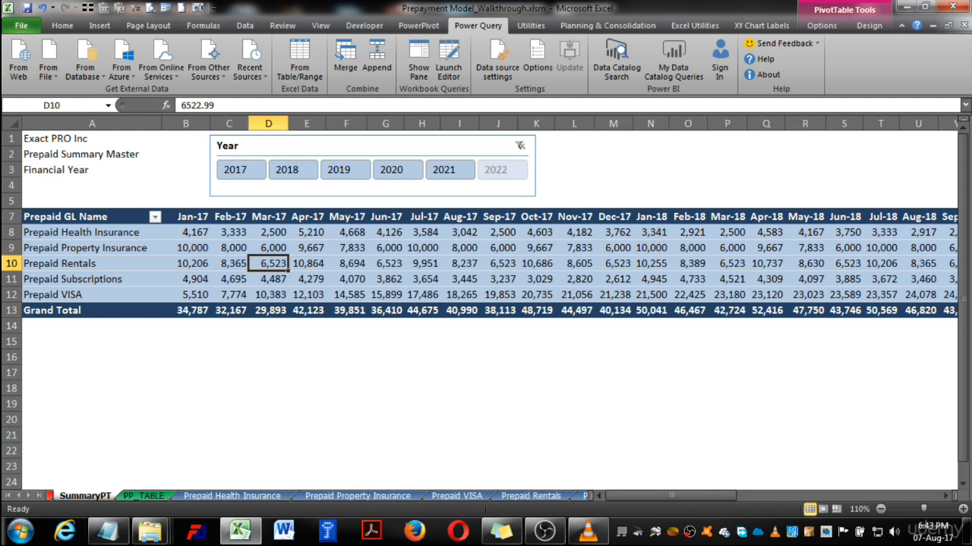
left_click(144, 262)
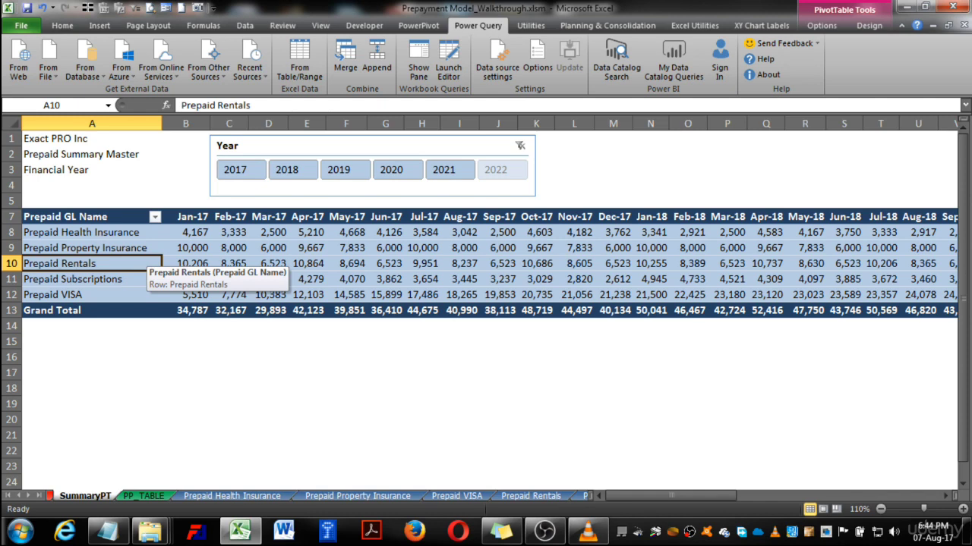
left_click(186, 279)
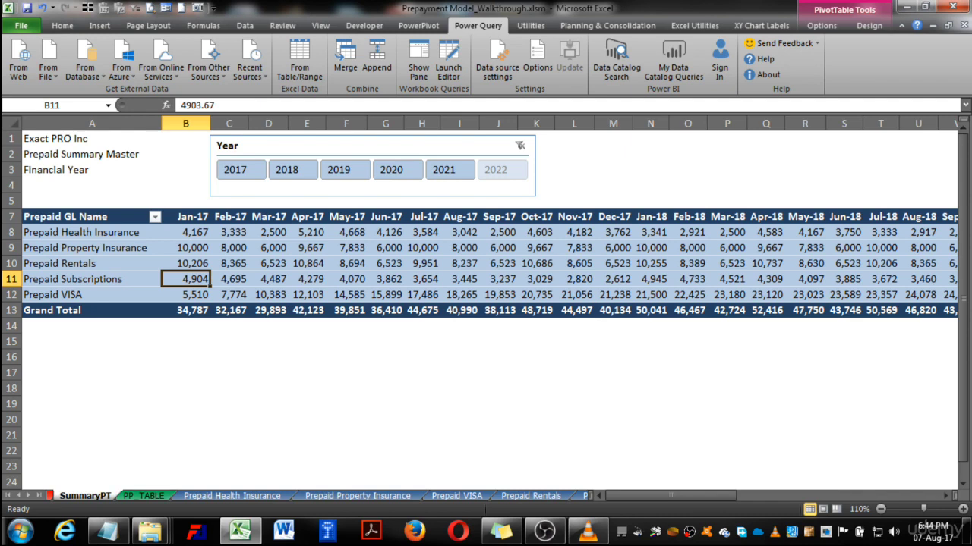
Step: View the summary pivot table for individual years from 2017 to 2021 with the Year slicer, ending on 2017
left_click(249, 170)
left_click(315, 170)
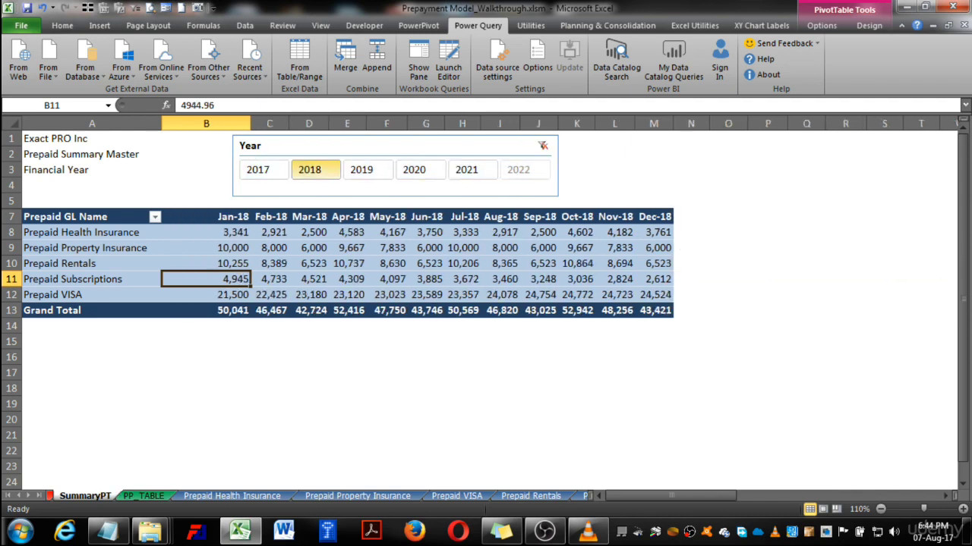
left_click(264, 170)
left_click(315, 170)
left_click(367, 170)
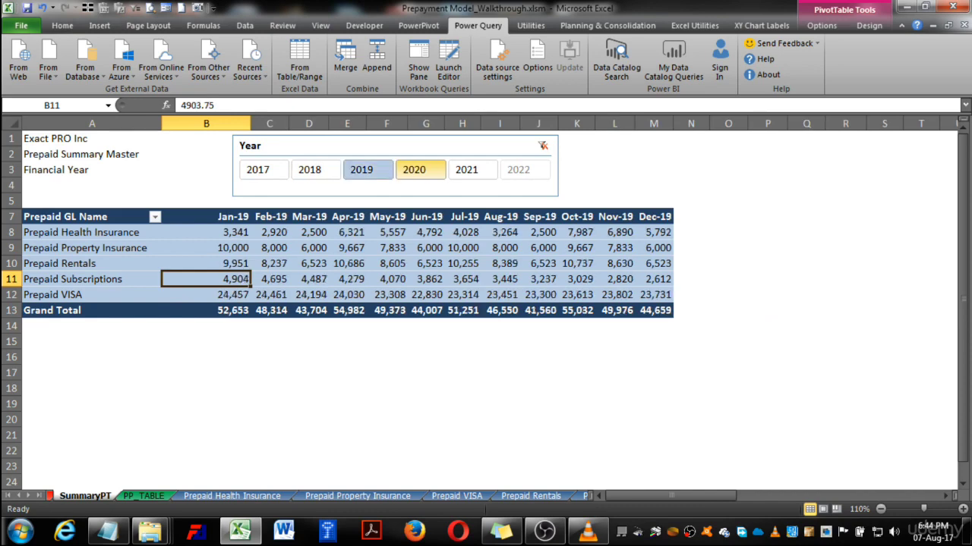
left_click(420, 170)
left_click(472, 170)
left_click(420, 170)
left_click(263, 170)
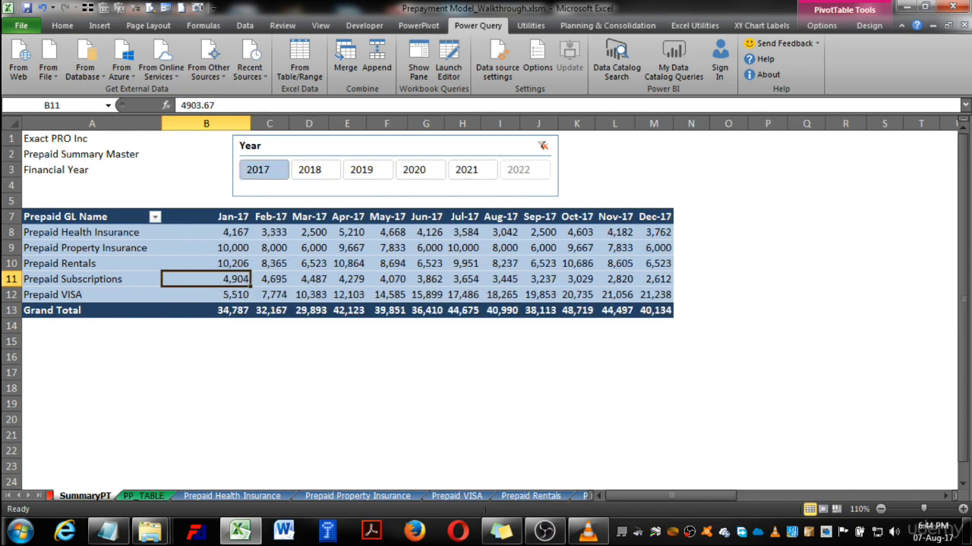
Step: Inspect the start date and end date formulas in the Template Duration block of the Control Panel sheet
key("ctrl+Page_Up")
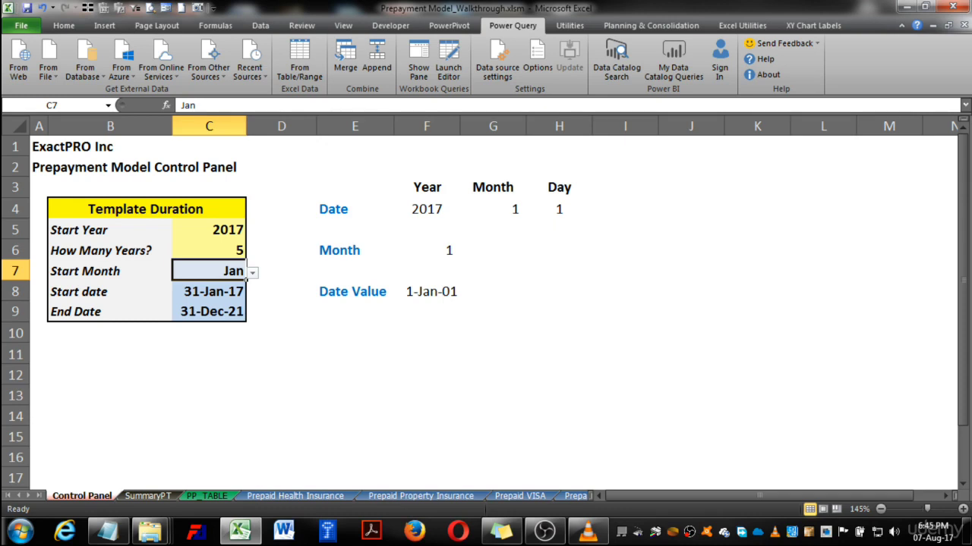
key("Down")
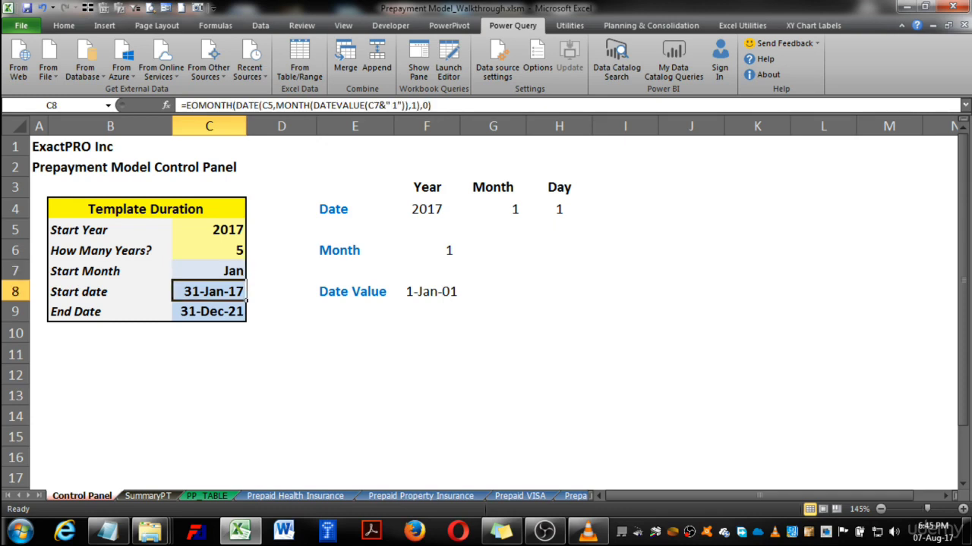
key("Down")
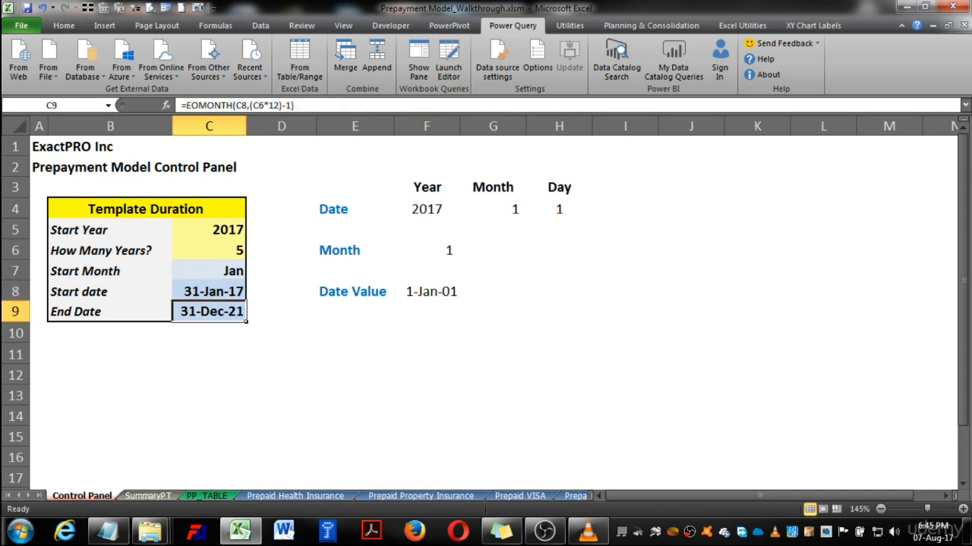
Step: Return to the SummaryPT sheet and step the Year slicer through 2018 to 2021, then back to 2017
left_click(148, 496)
left_click(316, 170)
left_click(361, 170)
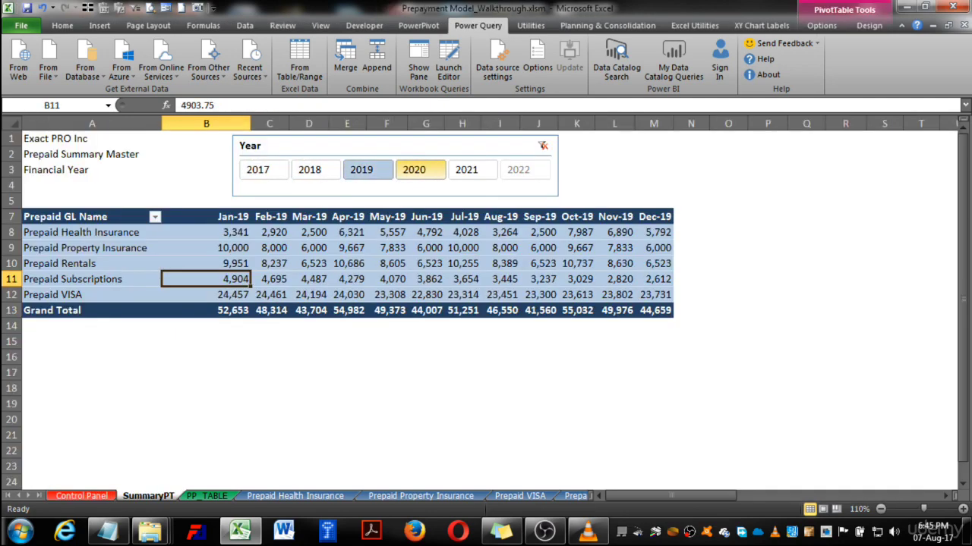
left_click(413, 170)
left_click(466, 170)
left_click(361, 170)
left_click(257, 170)
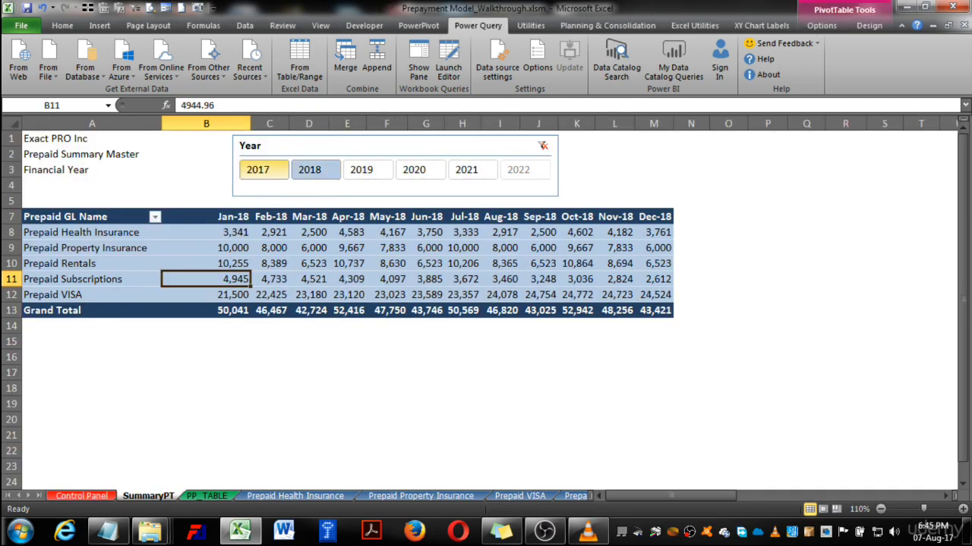
Step: Show all years from 2017 through 2021 in the summary pivot table and inspect its Jan-17 column heading
left_click_drag(258, 170, 466, 170)
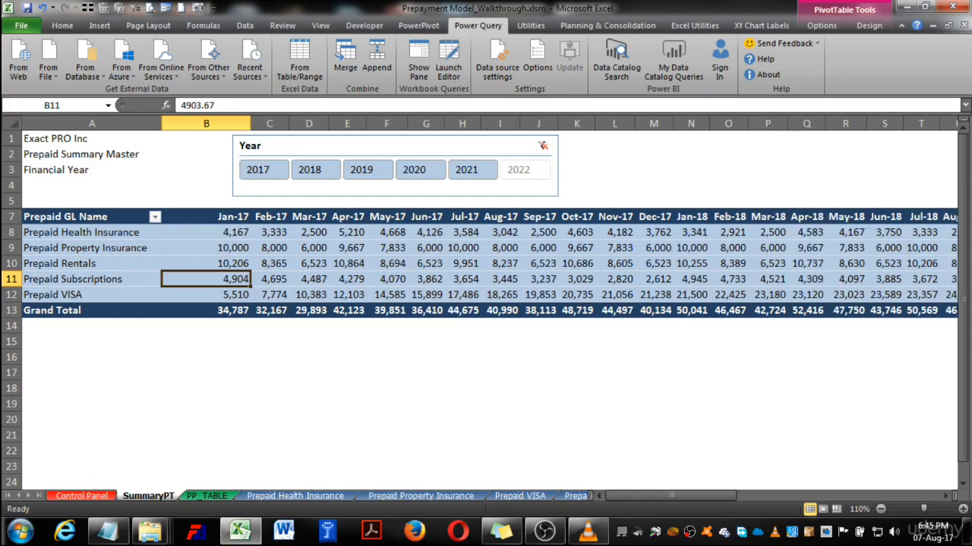
mouse_move(669, 496)
left_mouse_down()
mouse_move(873, 496)
mouse_move(670, 496)
left_mouse_up()
left_click(206, 217)
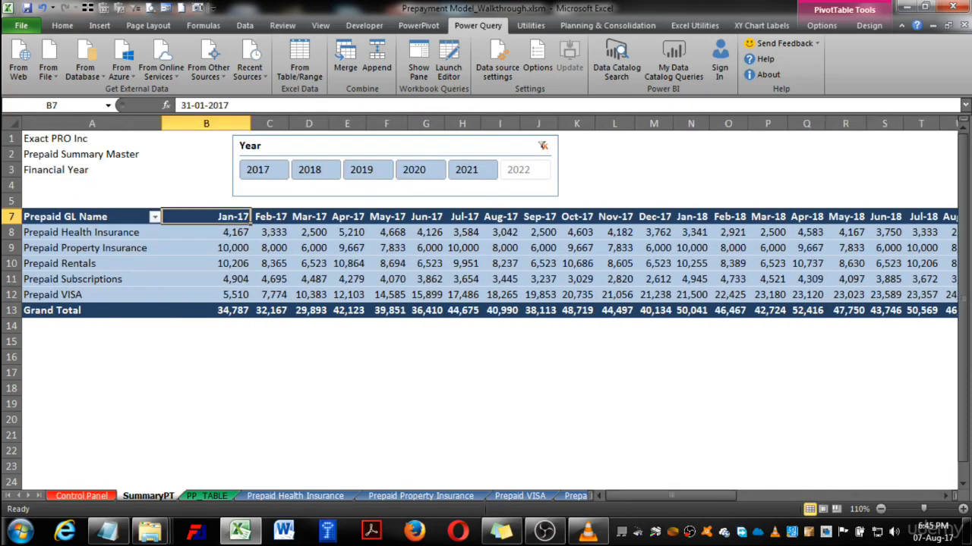
Step: Filter the summary pivot table to 2017 only and select the Jan-17 Prepaid Rentals balance
left_click(264, 170)
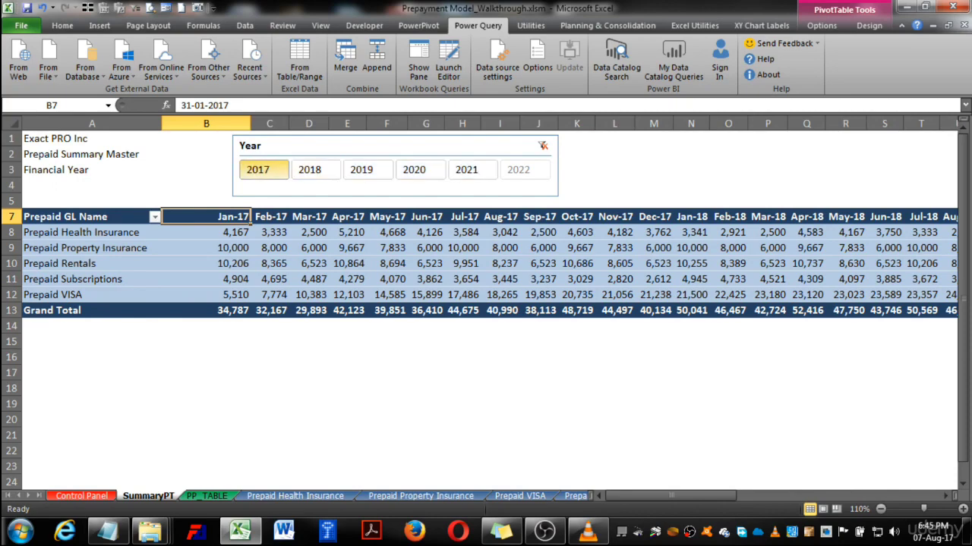
left_click(269, 357)
left_click(206, 263)
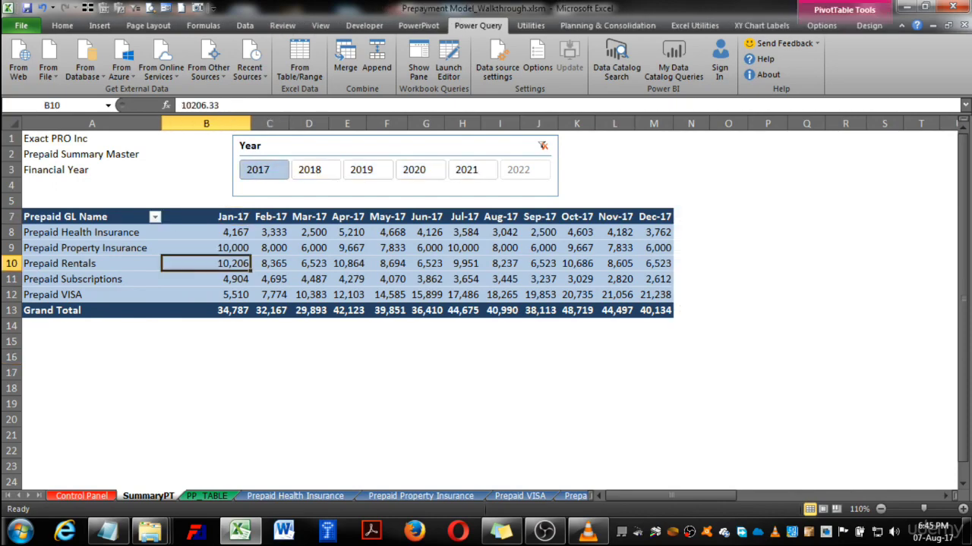
Step: Create a copy of the Prepaid Subscriptions sheet, placed before the Validations sheet in the same workbook
left_click(520, 497)
left_click(576, 497)
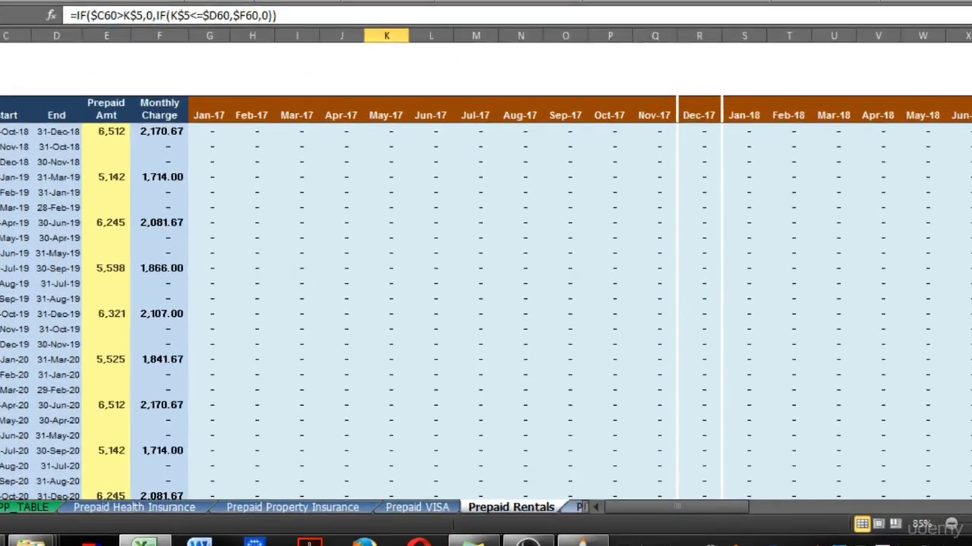
left_click(577, 497)
key("alt+e")
key("m")
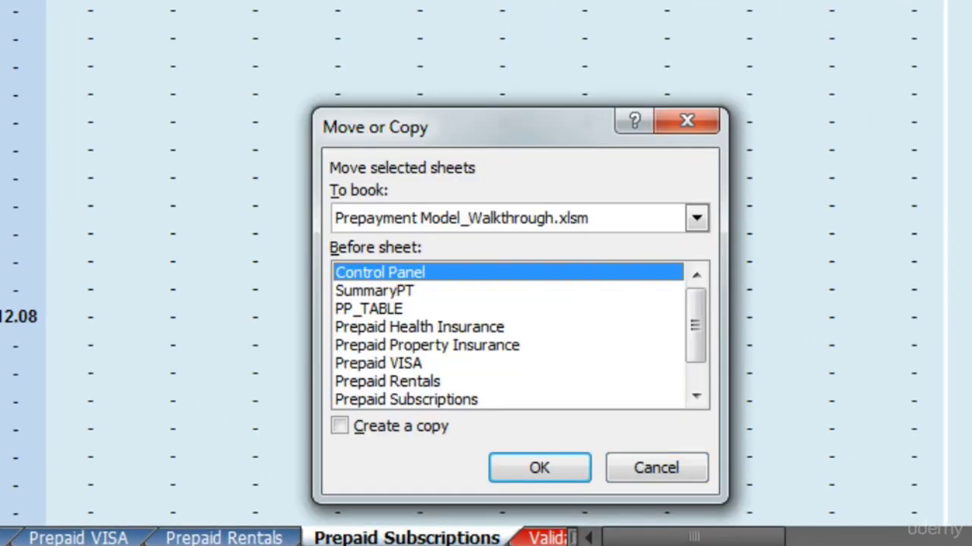
left_click_drag(696, 325, 696, 346)
left_click(394, 381)
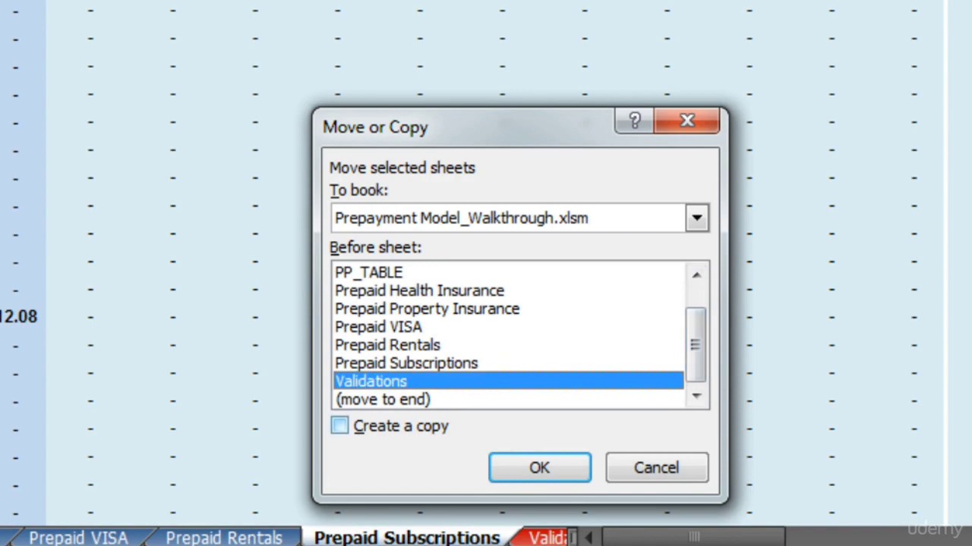
left_click(340, 427)
left_click(539, 468)
left_click(501, 262)
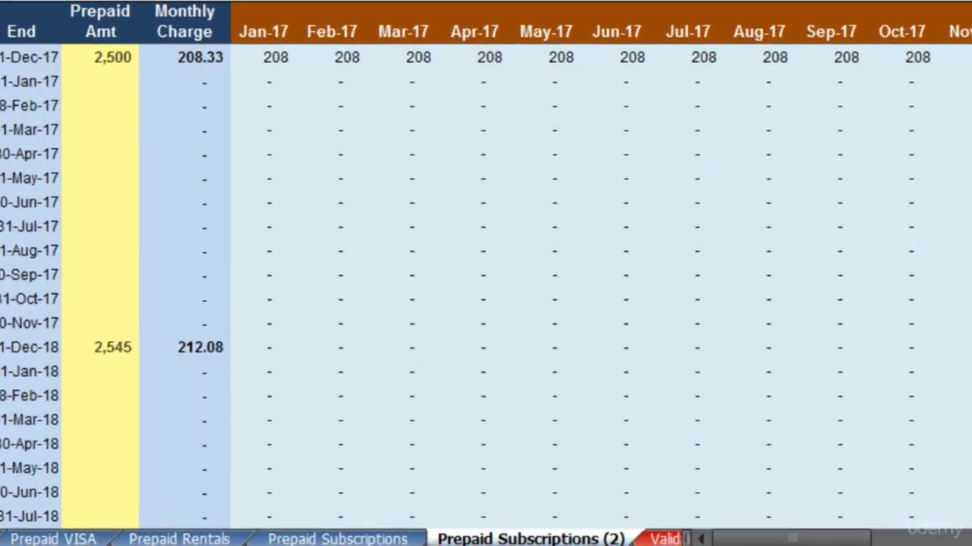
Step: Rename the copied sheet as Prepaid Business License
double_click(531, 539)
left_click_drag(497, 539, 625, 539)
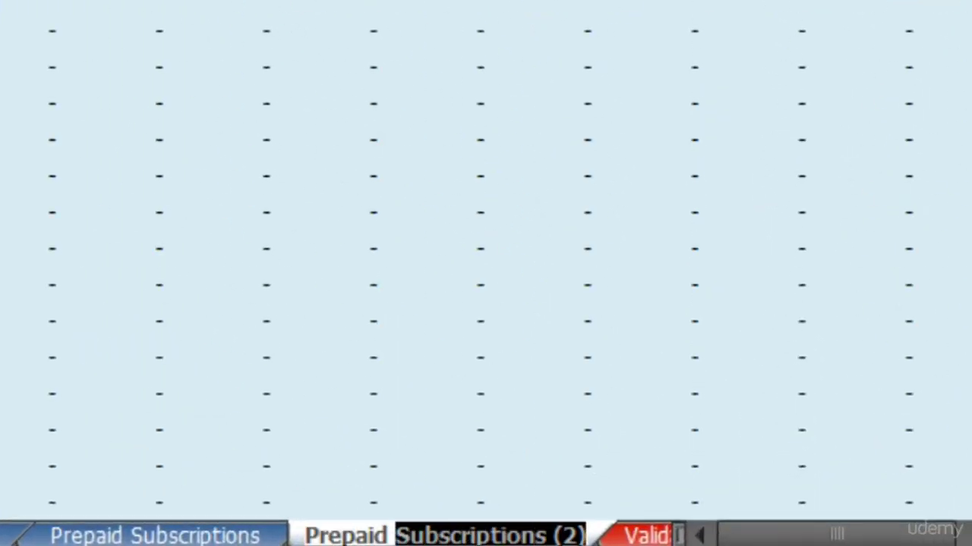
type("Busine")
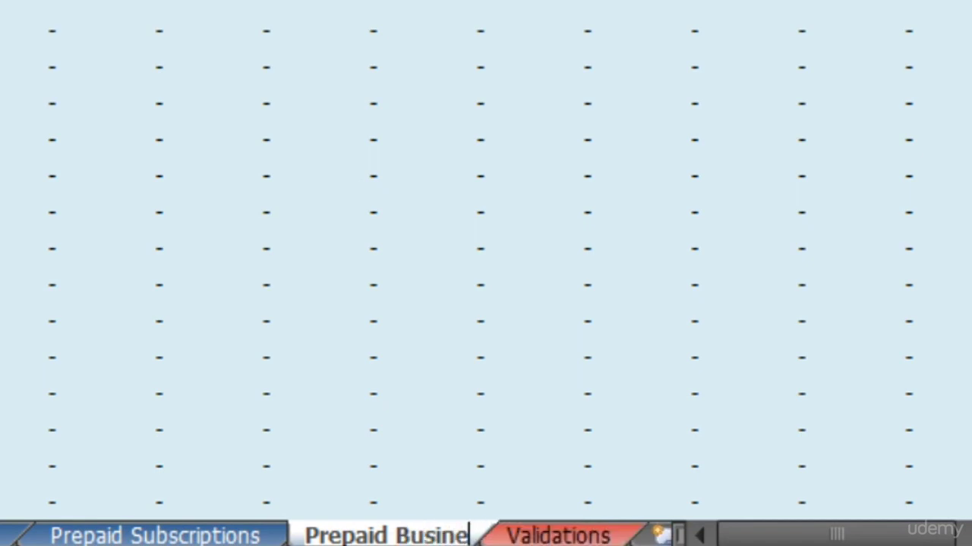
type("ss Lic")
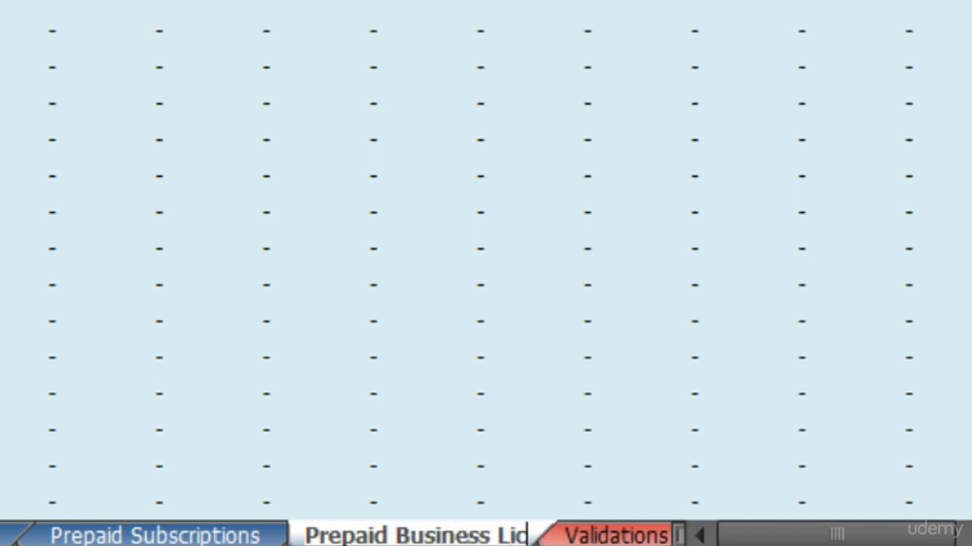
type("ense")
key("Return")
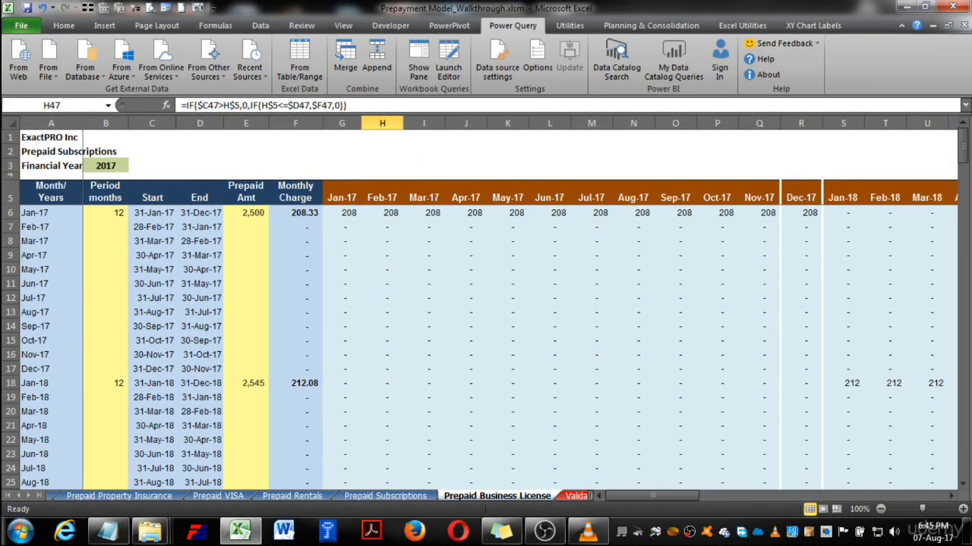
Step: Replace the sheet title in A2 and the closing balance label in B70 with Prepaid Business License
left_click(51, 152)
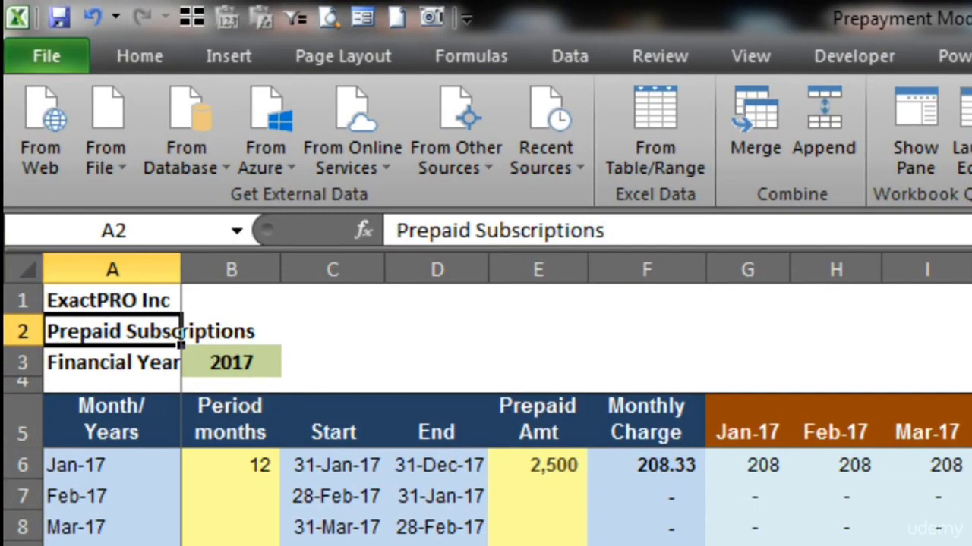
key("ctrl+v")
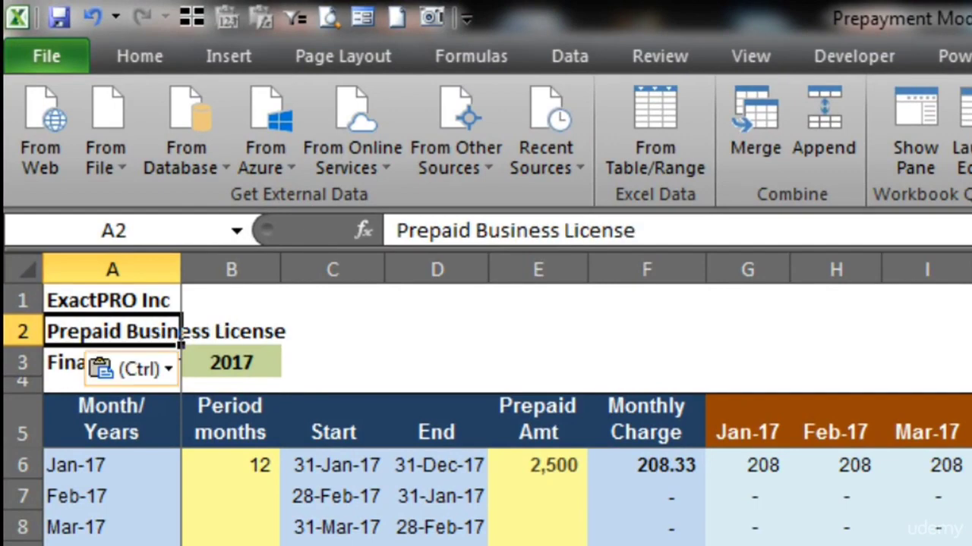
scroll(486, 470, "down", 9)
scroll(486, 470, "down", 8)
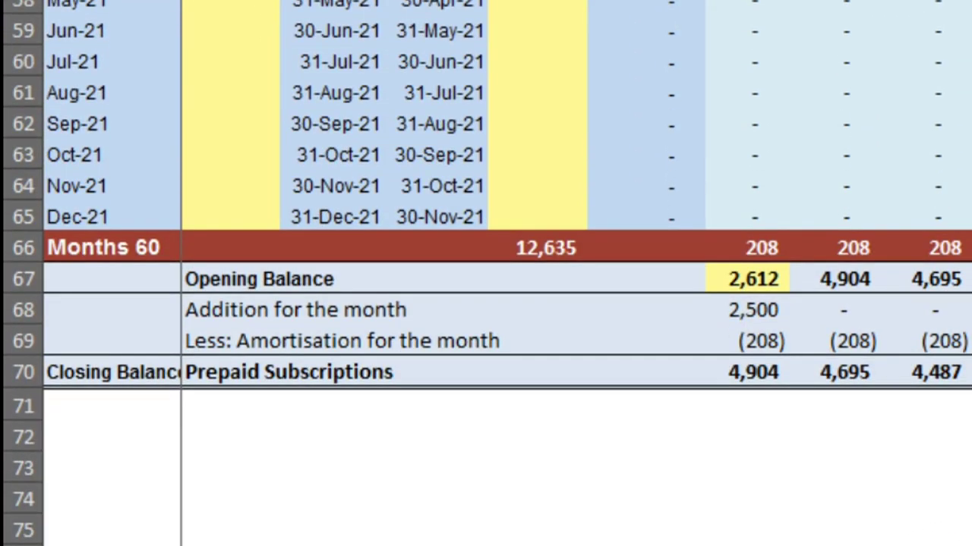
left_click(279, 379)
key("ctrl+v")
left_click(228, 468)
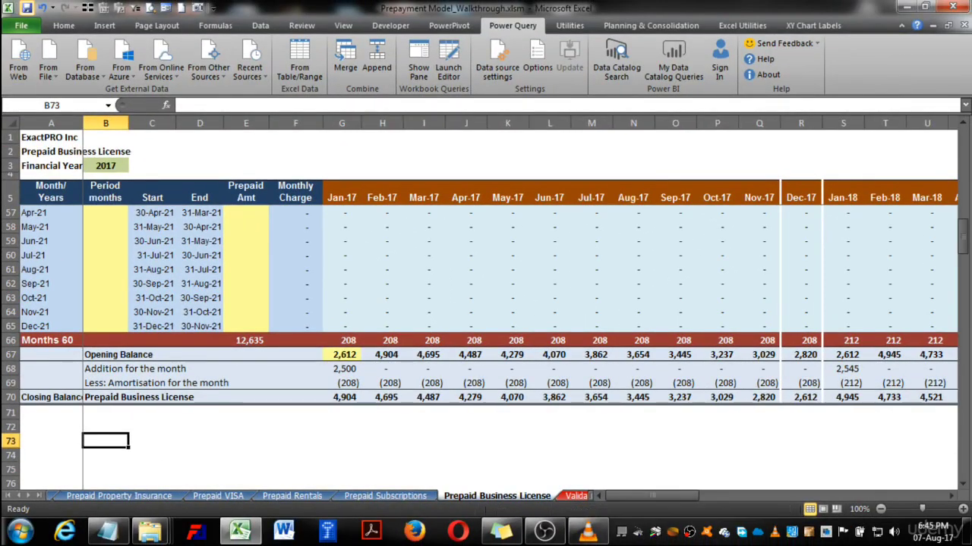
Step: Return to the SummaryPT sheet and refresh all data so the pivot table includes the new schedule
left_click(9, 496)
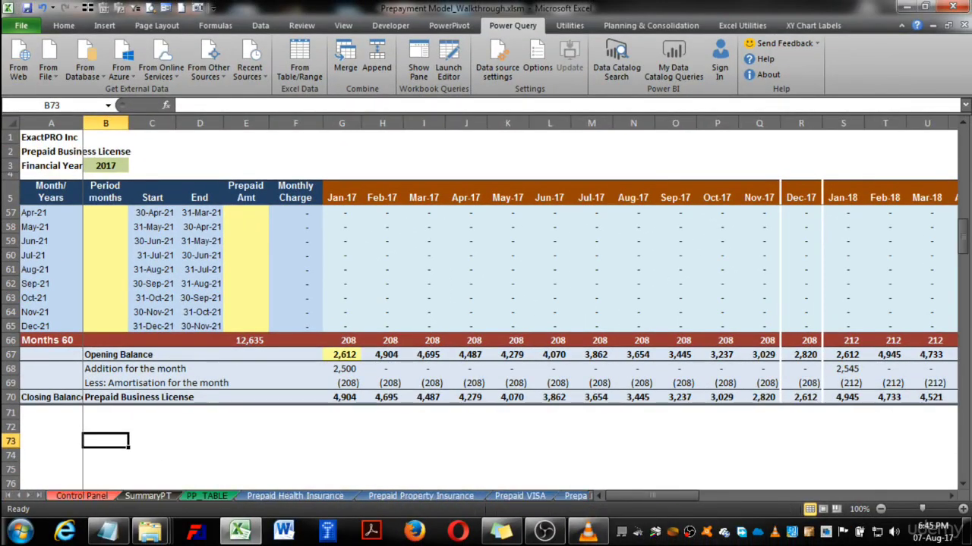
left_click(148, 496)
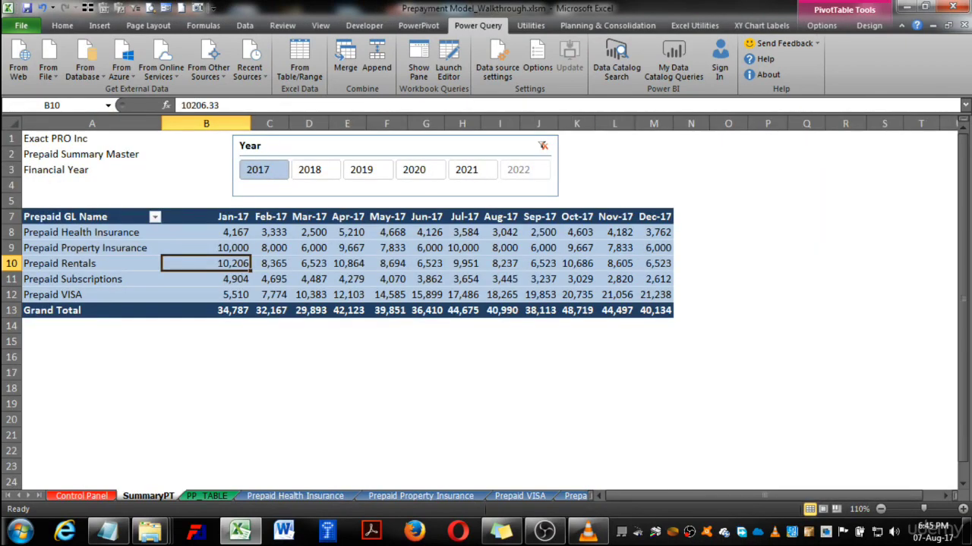
left_click(309, 280)
left_click(206, 232)
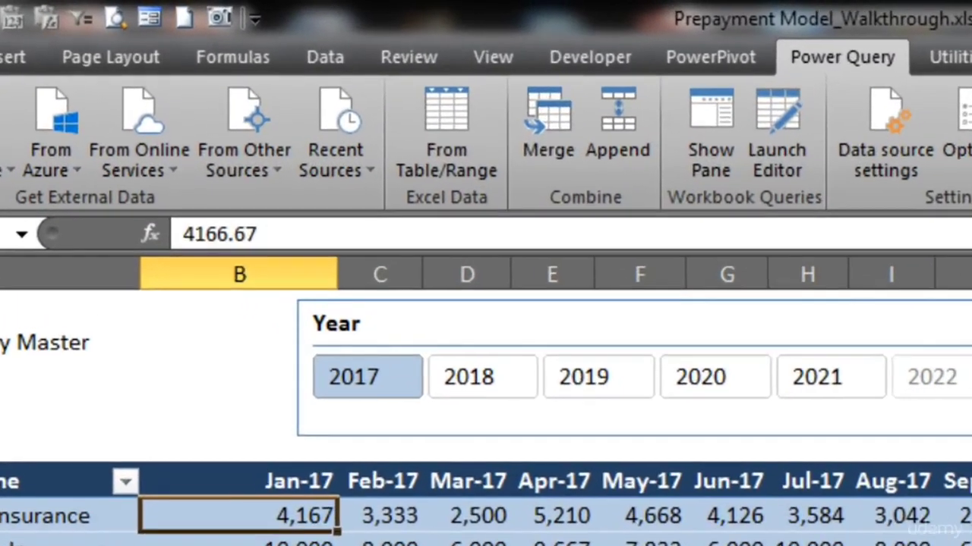
left_click(325, 57)
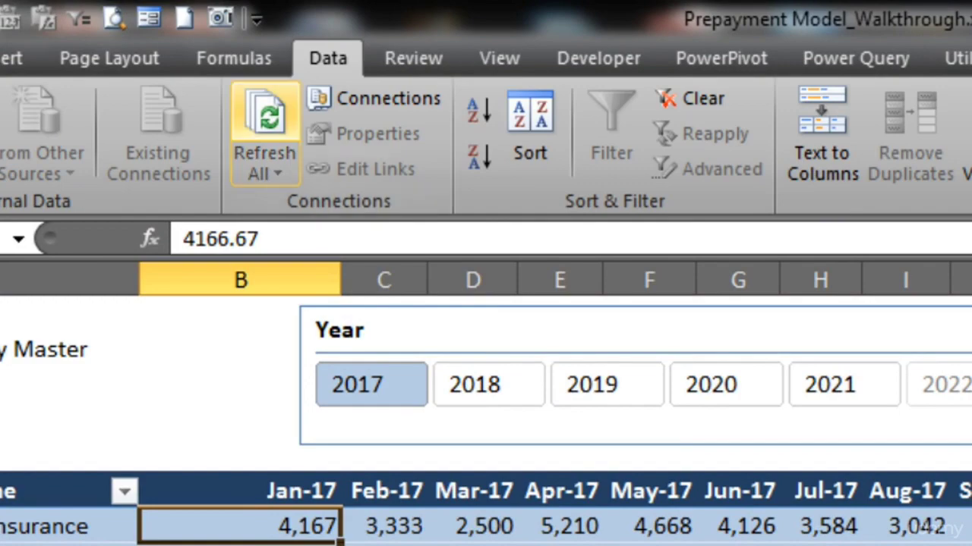
left_click(264, 115)
left_click(265, 115)
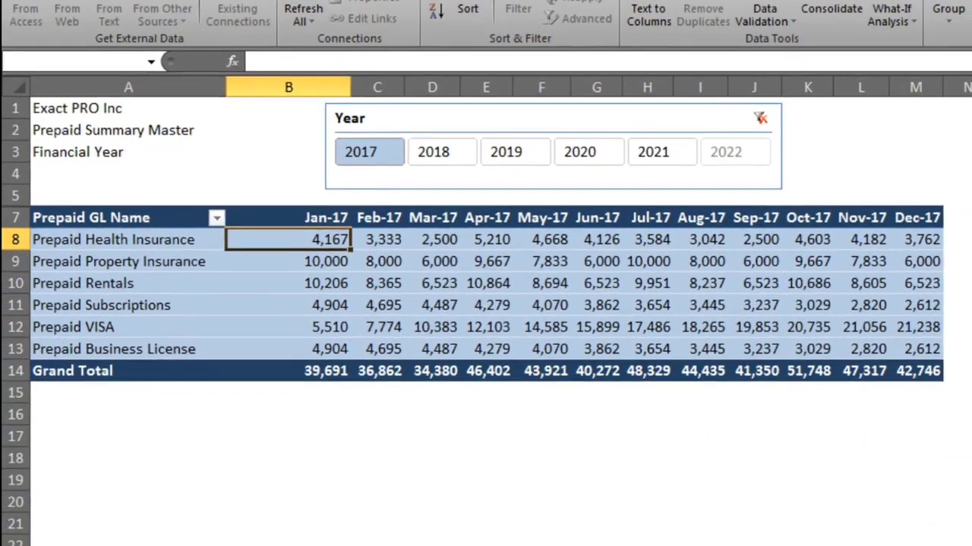
Step: Examine the Prepaid Business License row and its monthly 2017 balances in the summary pivot table
left_click(114, 349)
key("ctrl+shift+Right")
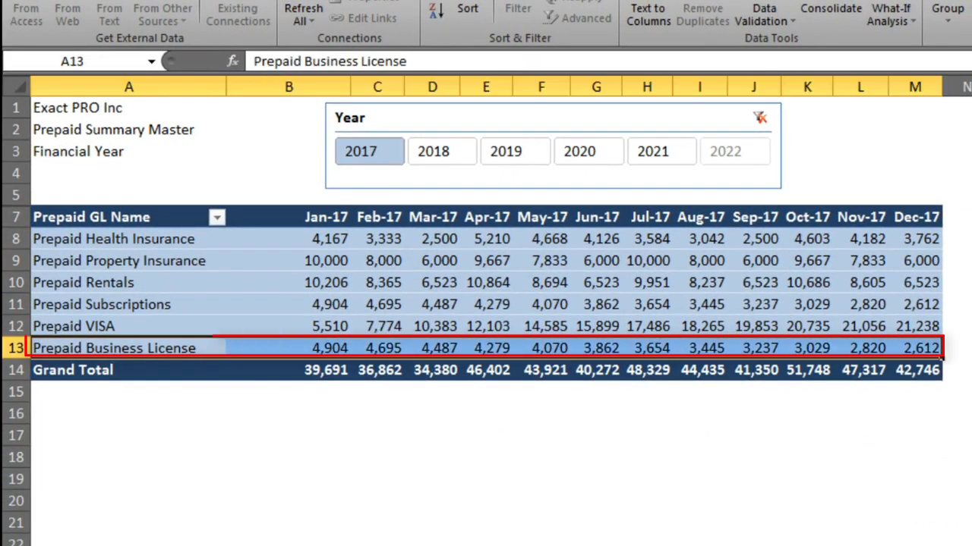
key("ctrl+shift+Left")
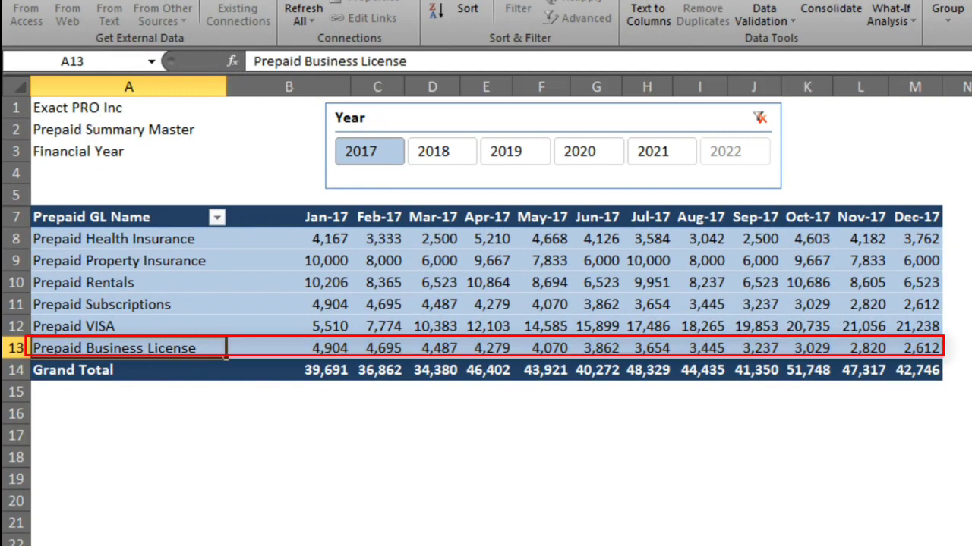
key("Right")
key("Right")
key("Right")
key("Right")
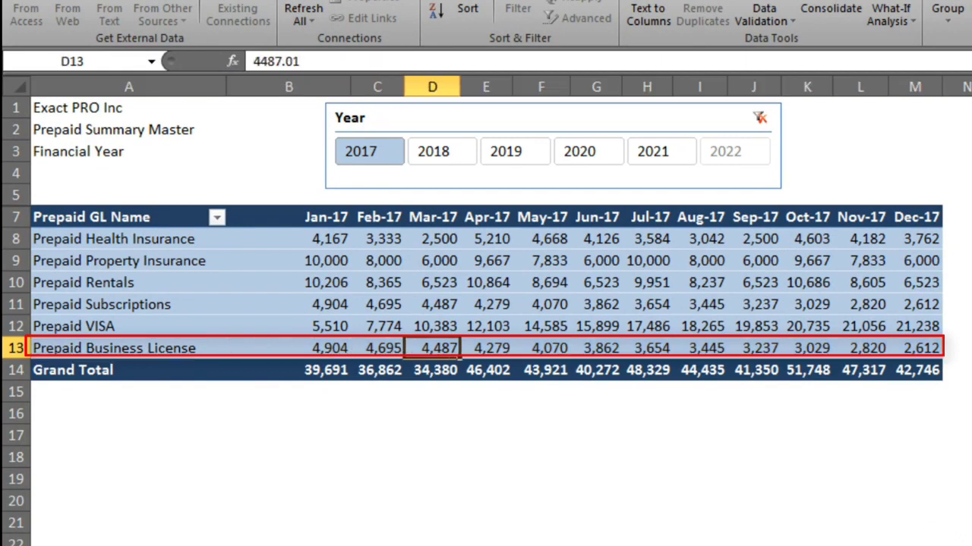
key("Right")
key("Right")
key("Right")
key("Right")
key("Down")
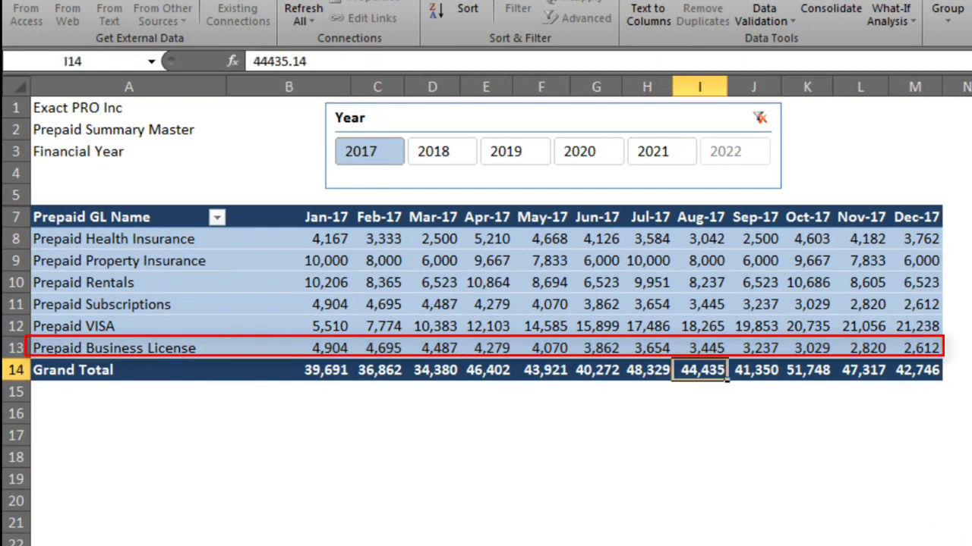
key("Up")
key("Right")
Step: Compare the Jan-17 to Dec-17 balances of Prepaid Subscriptions with those of Prepaid Business License
left_click_drag(289, 305, 915, 305)
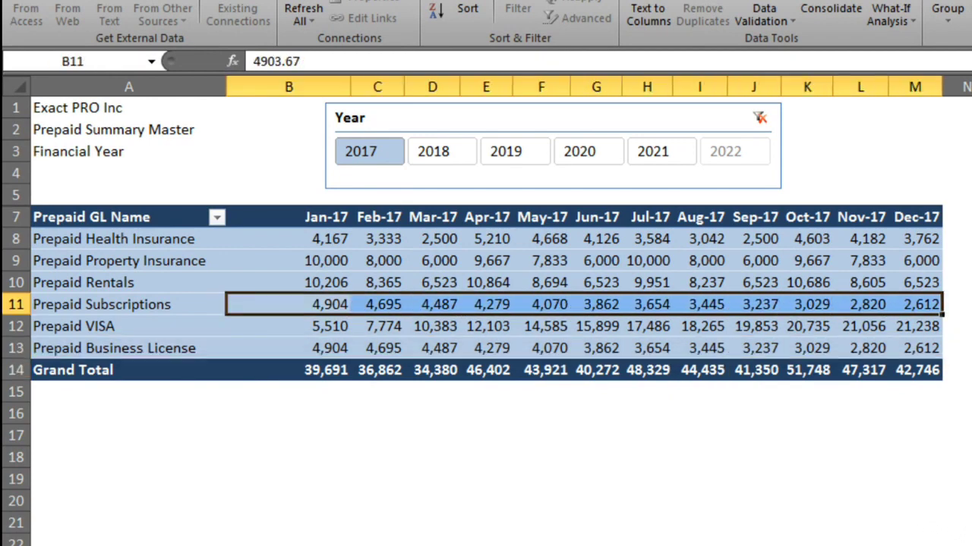
left_click_drag(289, 348, 914, 347)
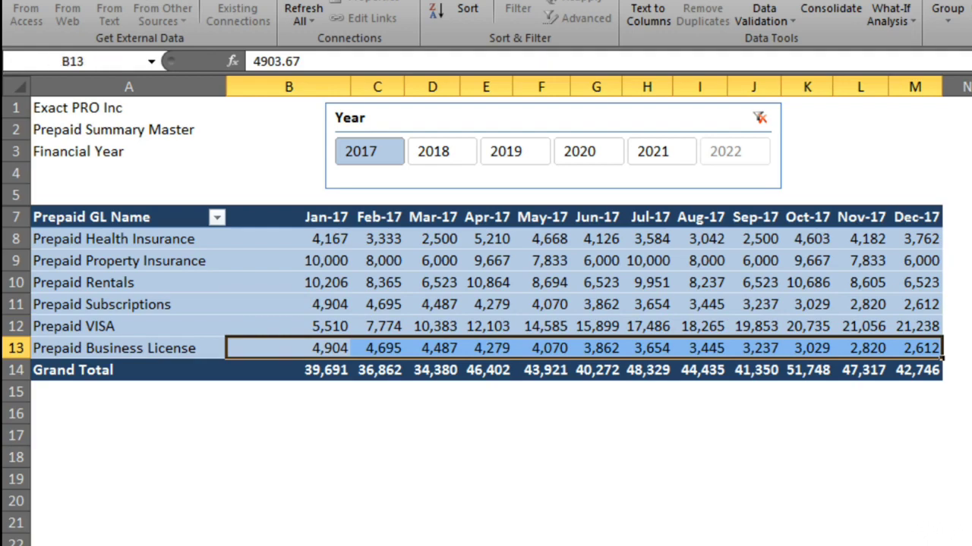
left_click(289, 413)
left_click(288, 348)
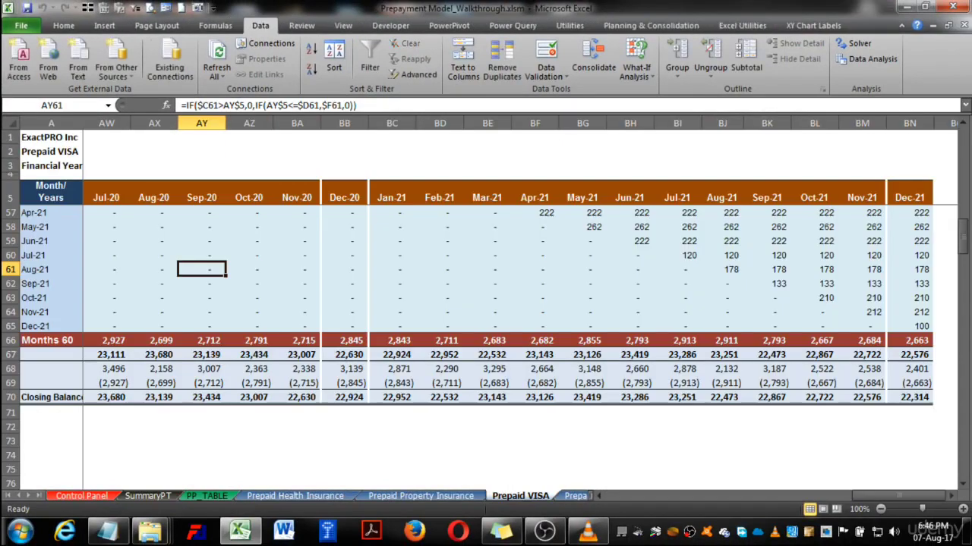
Step: Go back from the schedule sheets to SummaryPT and refresh all data again
key("ctrl+Page_Down")
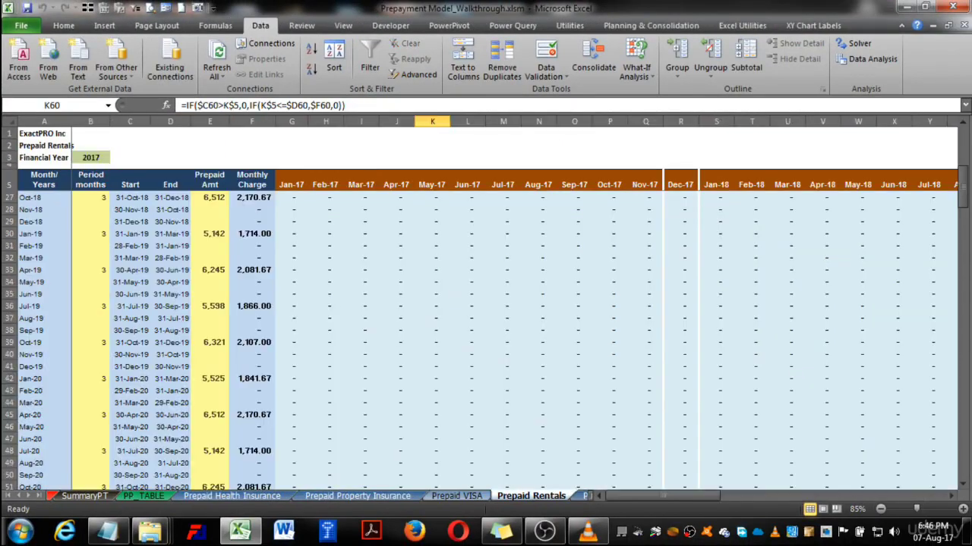
key("ctrl+Page_Up")
key("ctrl+Page_Up")
key("ctrl+Page_Up")
key("ctrl+Page_Up")
key("ctrl+Page_Up")
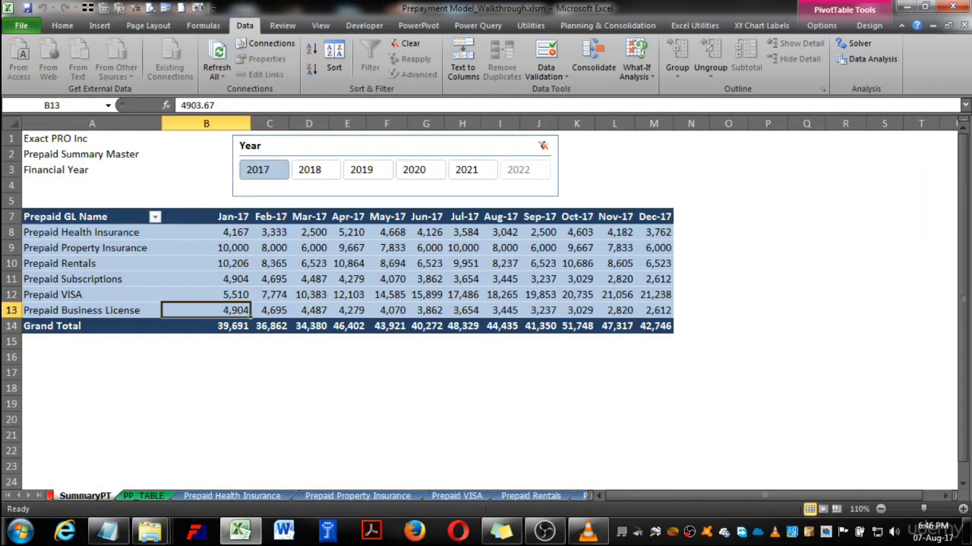
left_click(309, 279)
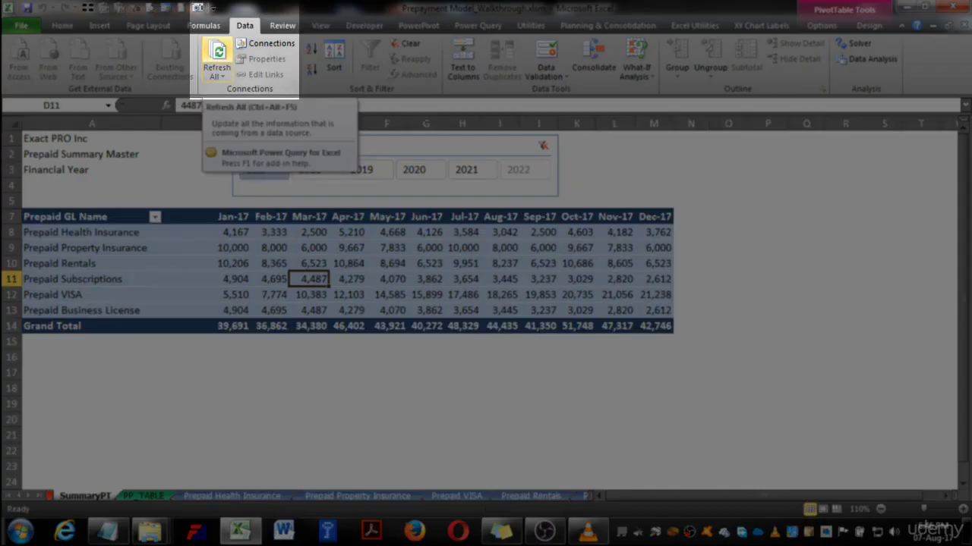
left_click(216, 52)
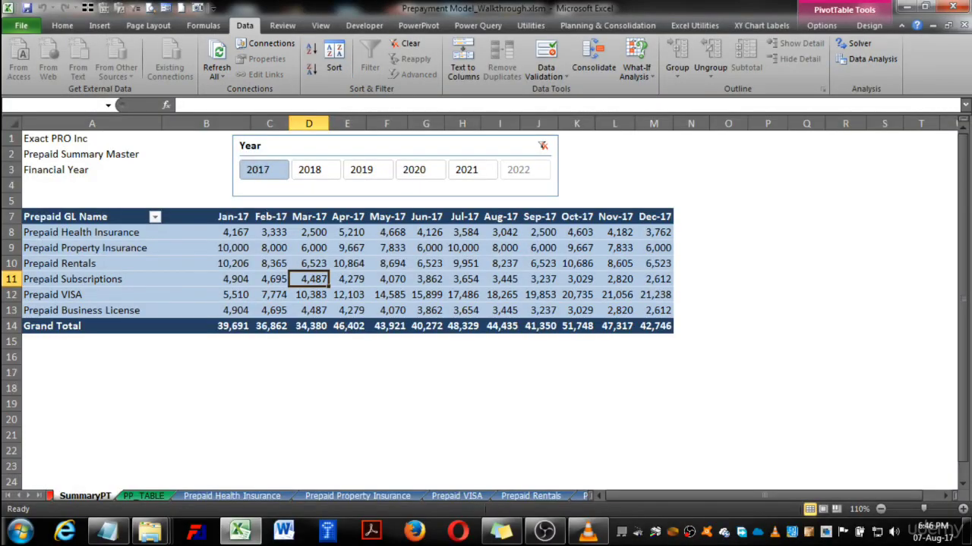
Step: On the Prepaid Health Insurance sheet, link the closing balance label in B70 to the title with =A2, and return to SummaryPT
left_click(232, 496)
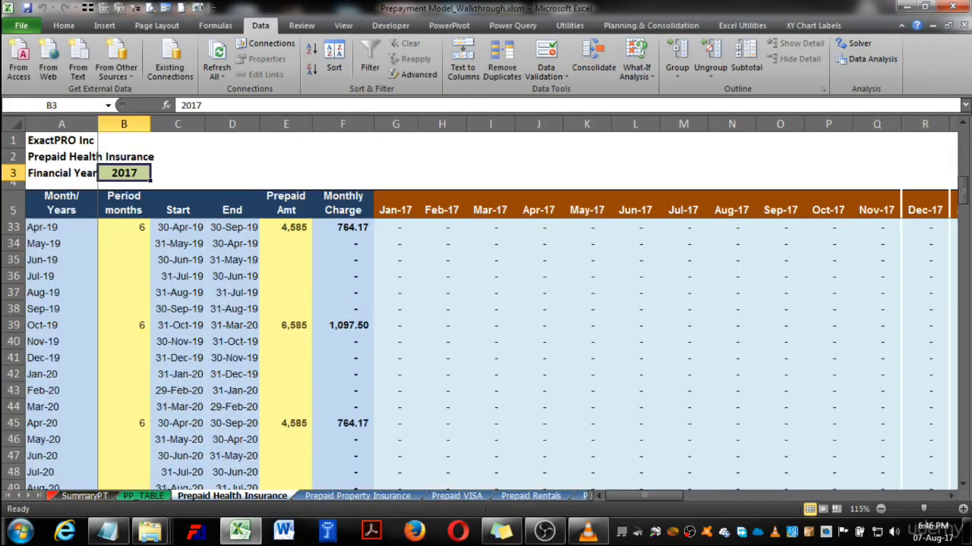
left_click(61, 157)
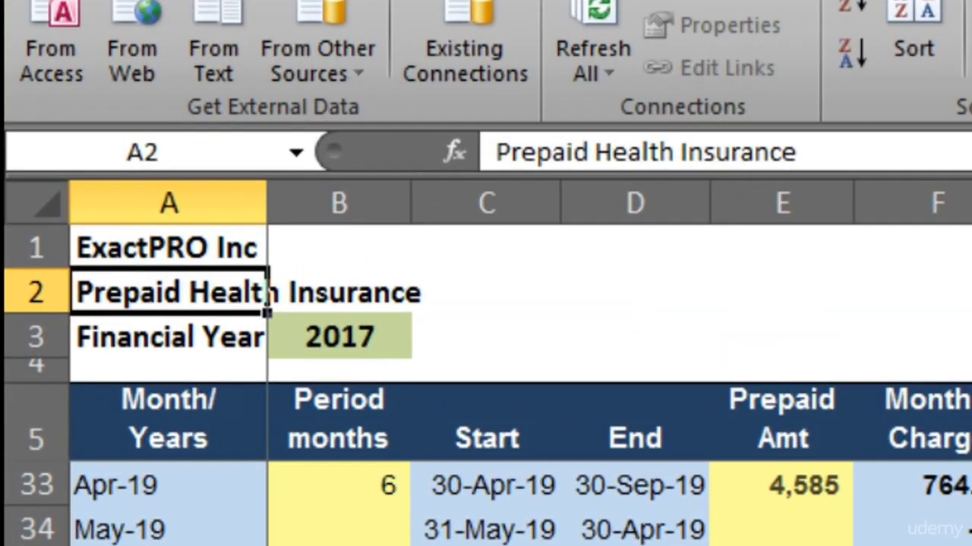
scroll(267, 307, "down", 10)
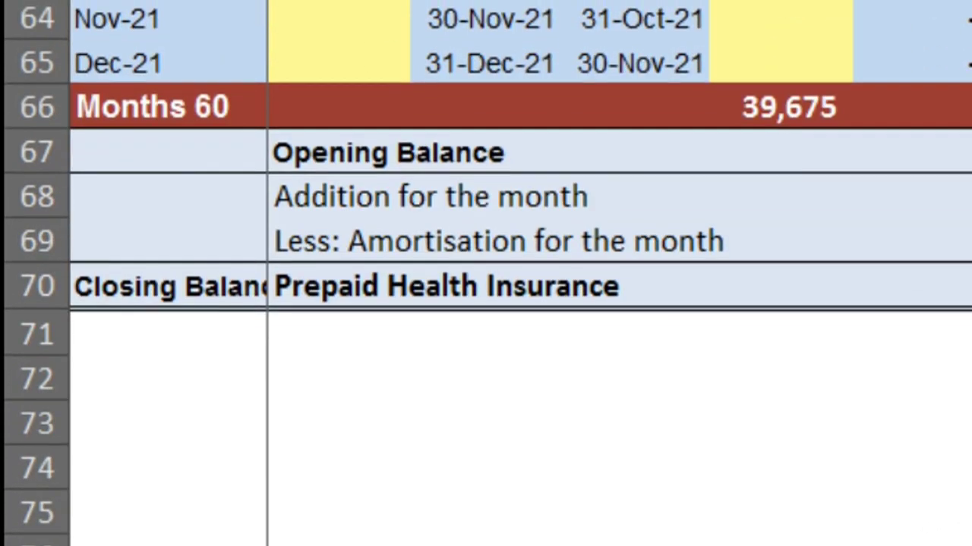
left_click(409, 292)
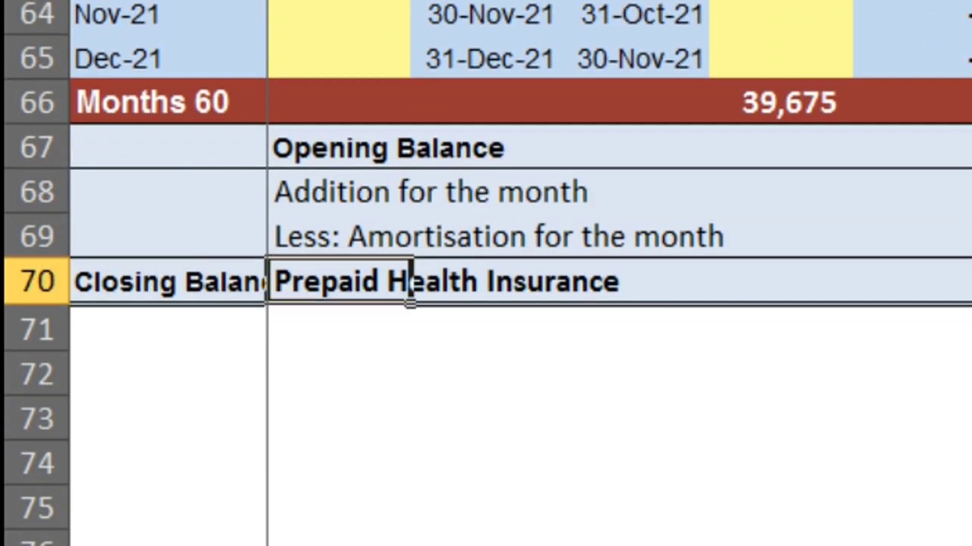
type("=A2")
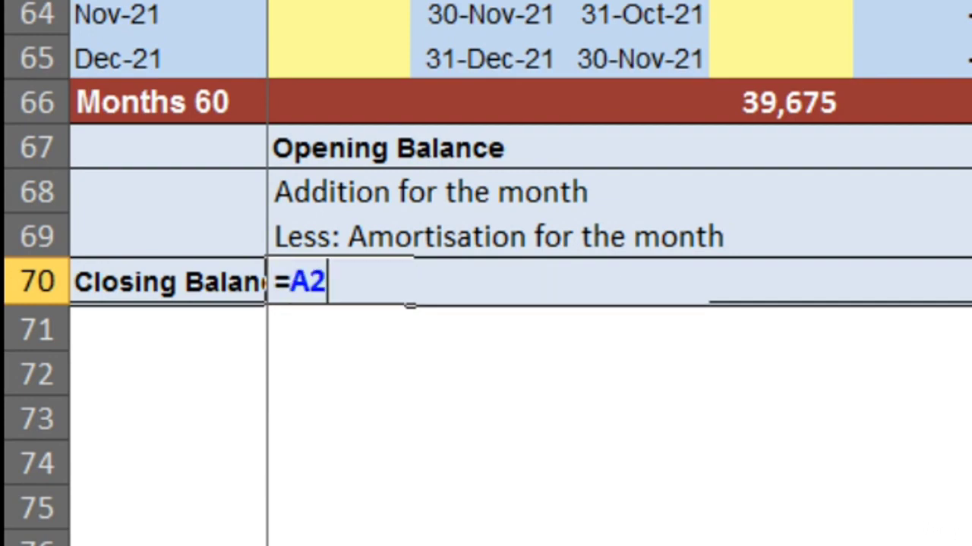
key("Return")
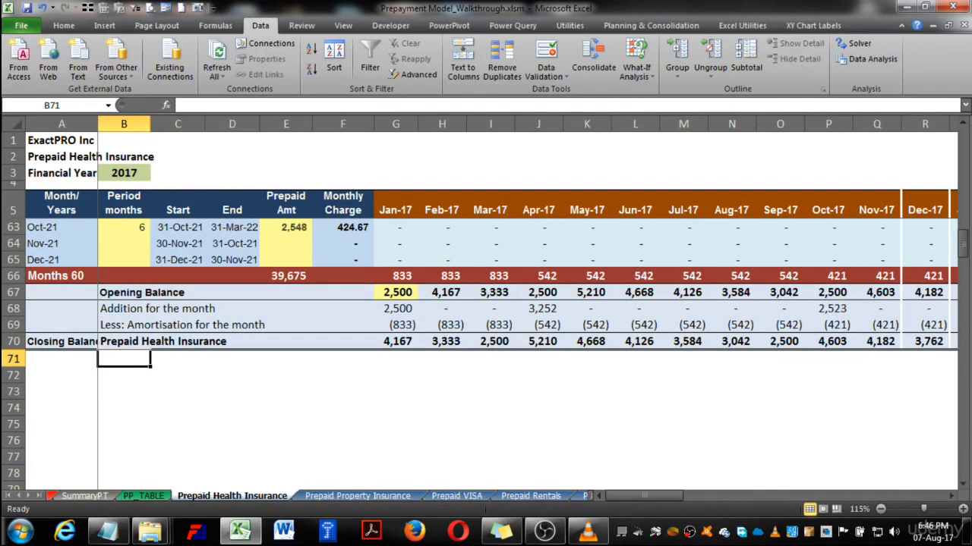
left_click(84, 496)
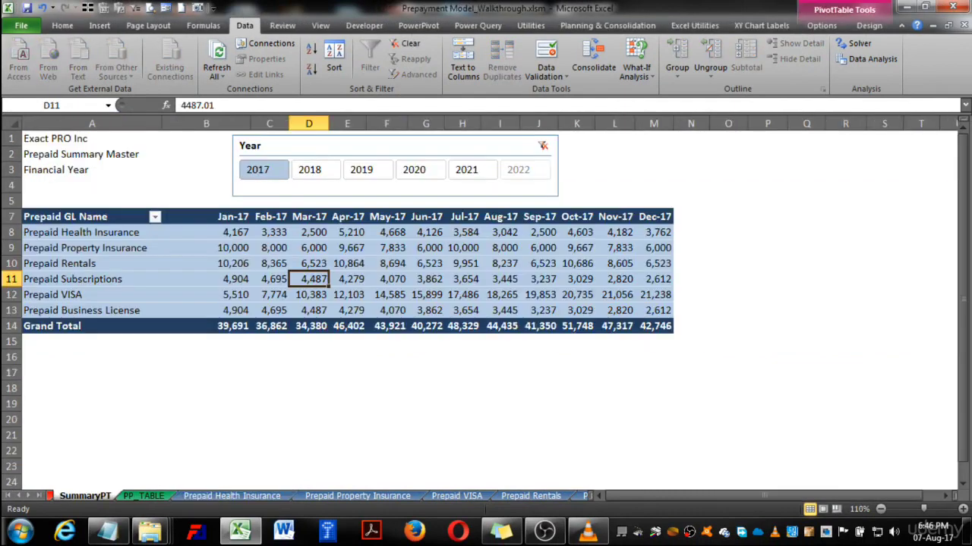
Step: Check the month headings of the summary pivot table from Jan-17 through Dec-17
left_click(228, 278)
left_click(19, 496)
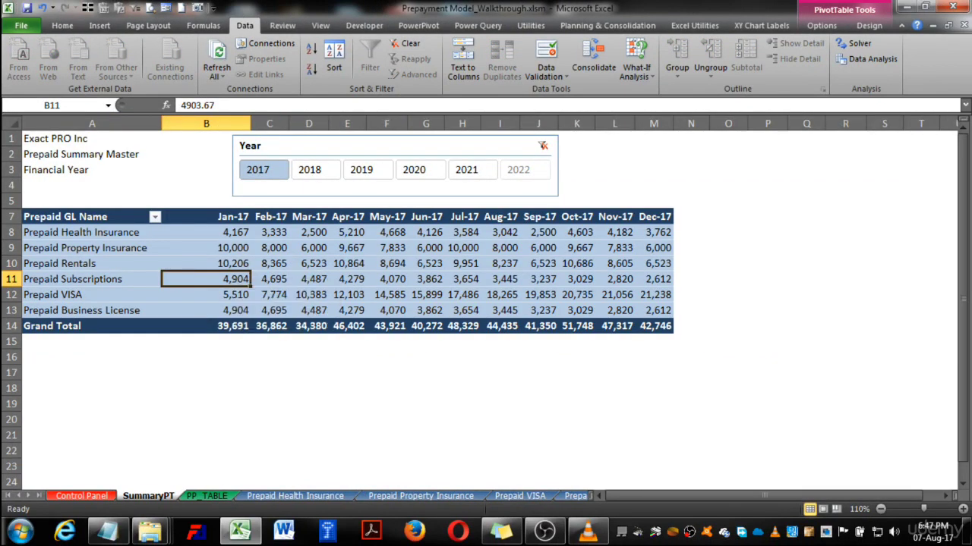
left_click(220, 216)
key("ctrl+Right")
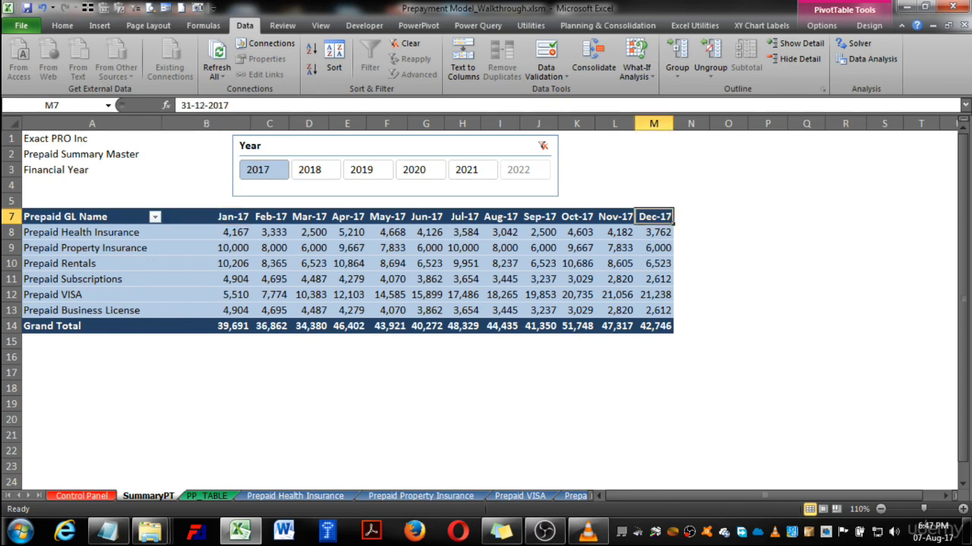
Step: On the Control Panel sheet, set the template's Start Month to Apr
left_click(82, 496)
left_click(209, 271)
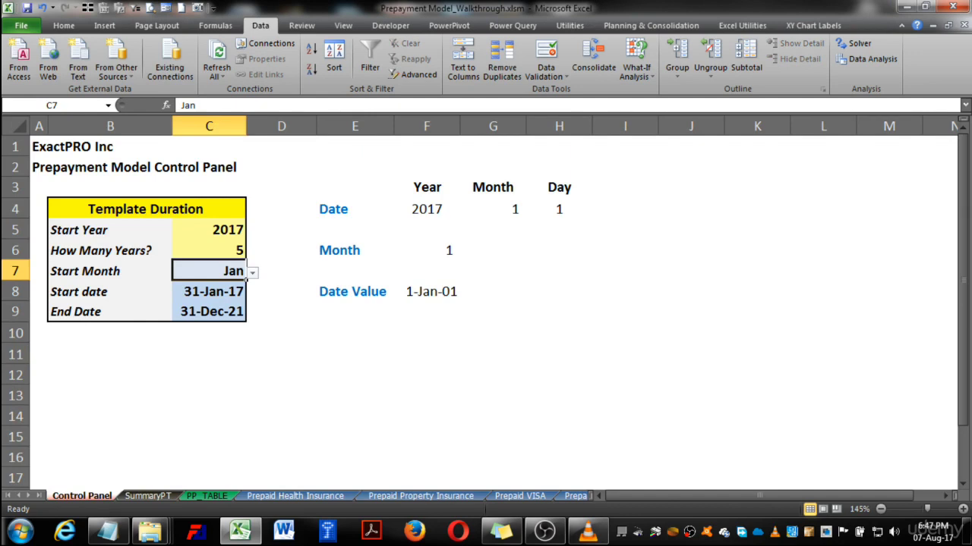
left_click(245, 276)
key("Down")
key("Down")
key("Down")
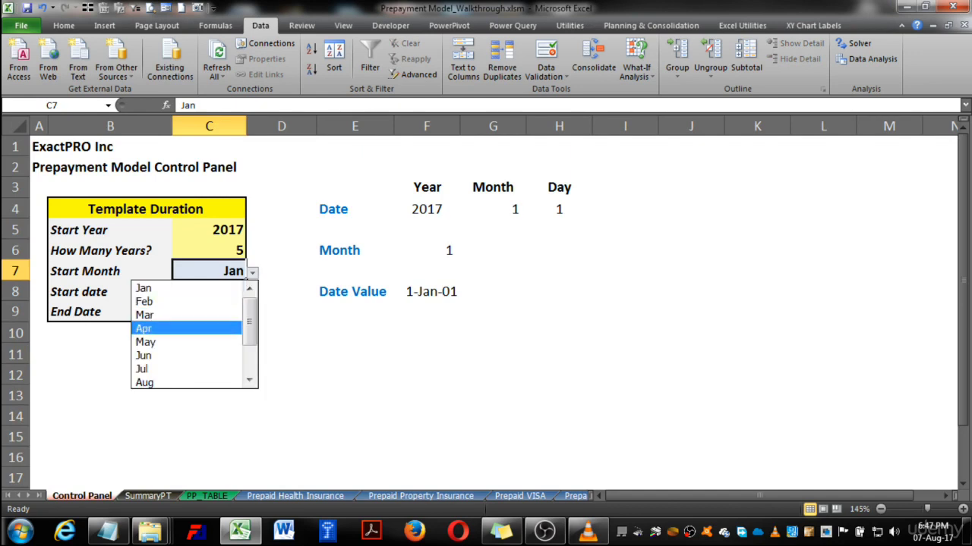
key("Return")
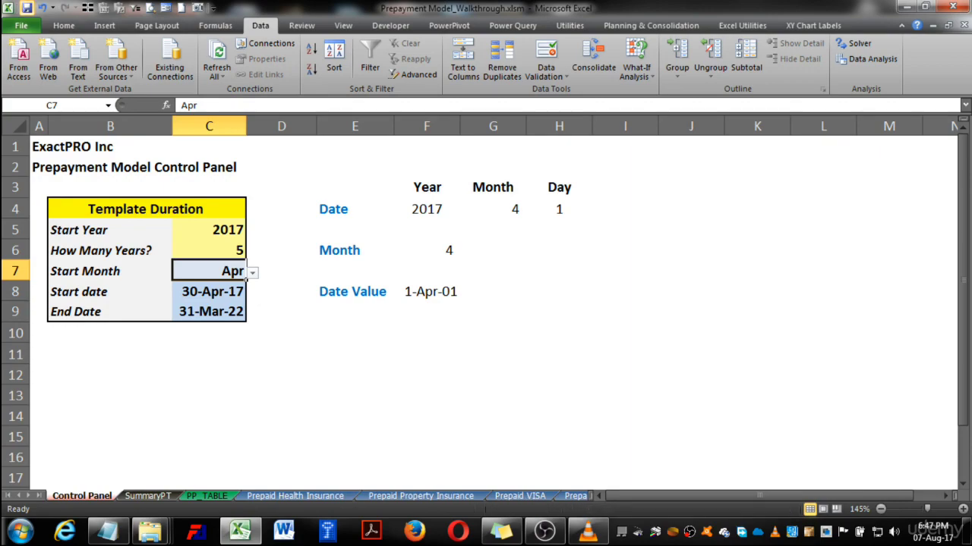
Step: Return to SummaryPT and refresh all data so the pivot table uses the new start month
left_click(148, 496)
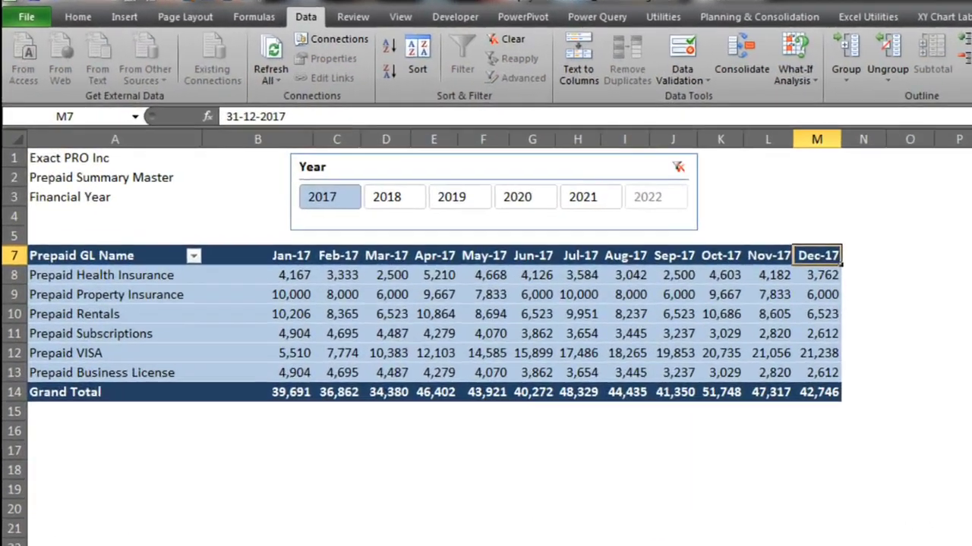
left_click(271, 264)
left_click(303, 53)
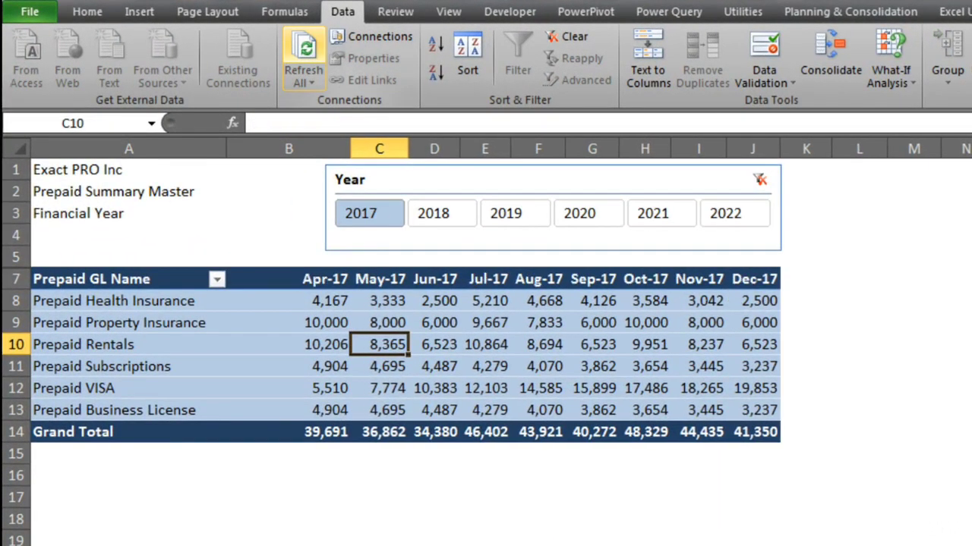
Step: Examine the first and last month columns of the refreshed pivot table for 2017, Apr-17 and Dec-17
mouse_move(319, 270)
left_mouse_down()
mouse_move(434, 272)
mouse_move(323, 272)
left_mouse_up()
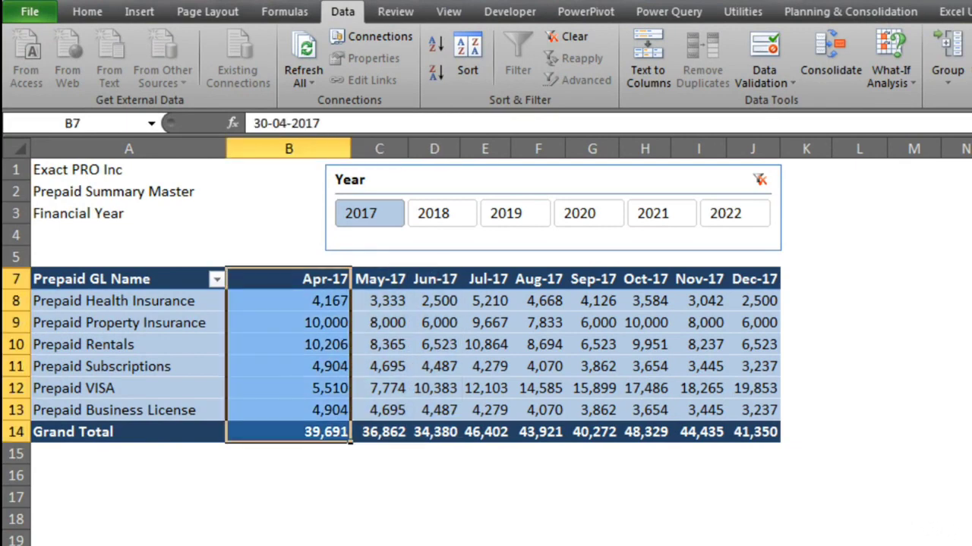
left_click(321, 279)
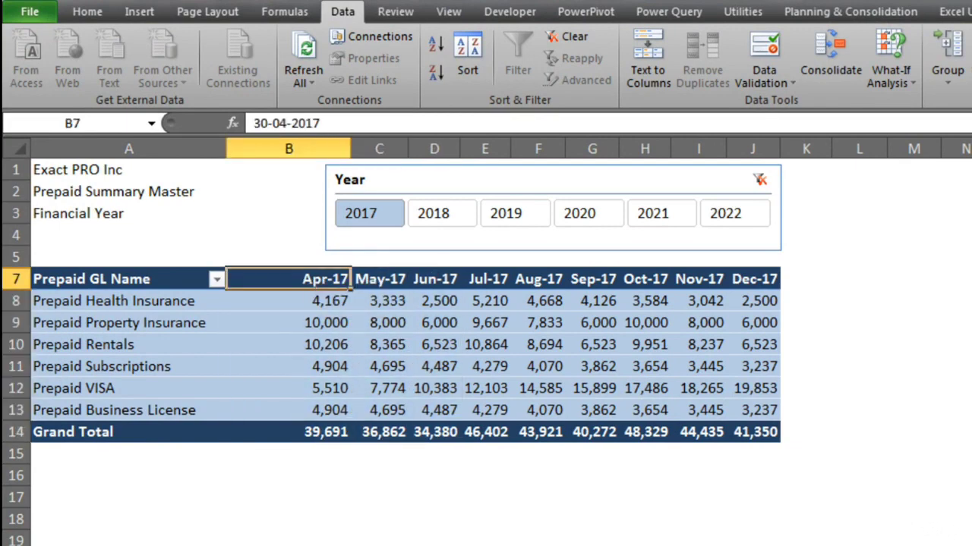
left_click(773, 282)
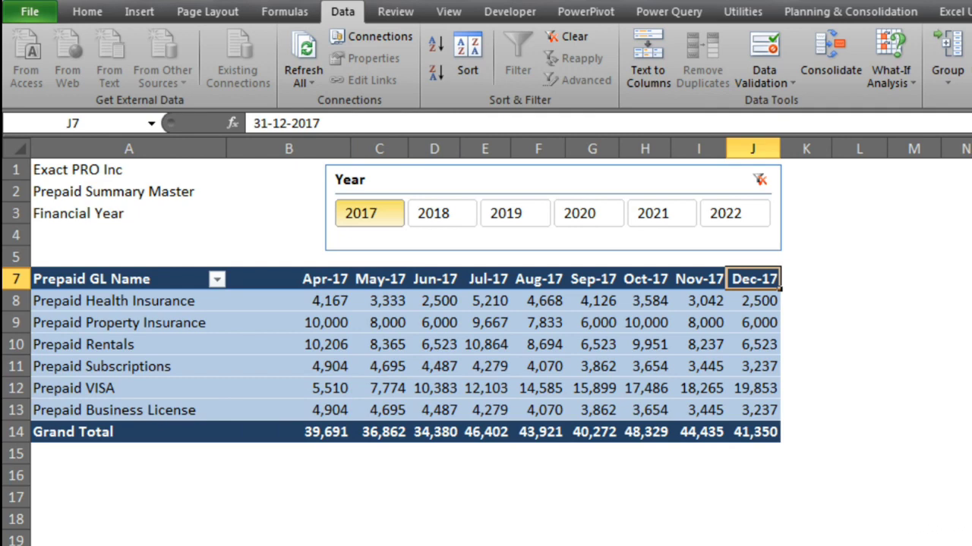
left_click(433, 214)
left_click(369, 214)
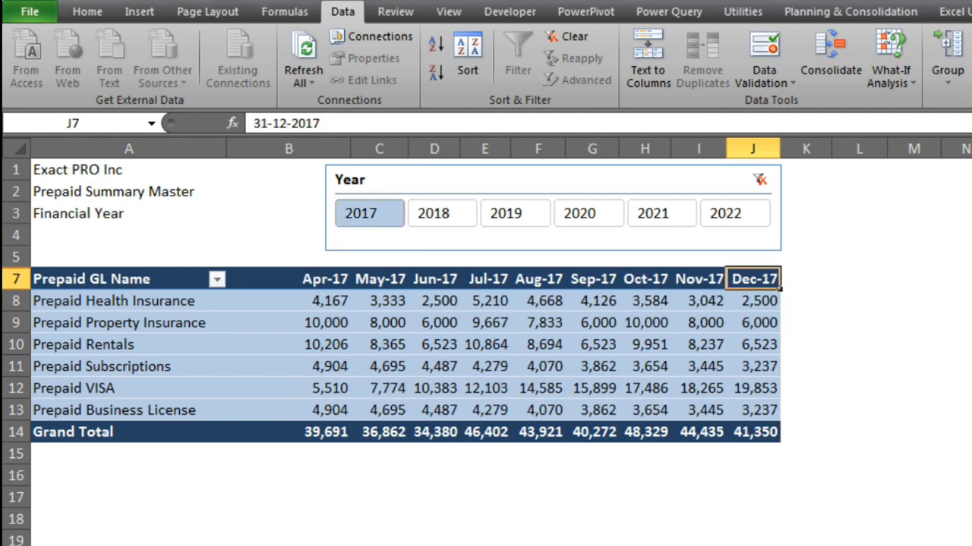
Step: Filter the pivot table to 2018 to check Jan-18 through Dec-18, and switch back to 2017 at Apr-17
left_click(433, 214)
left_click(326, 280)
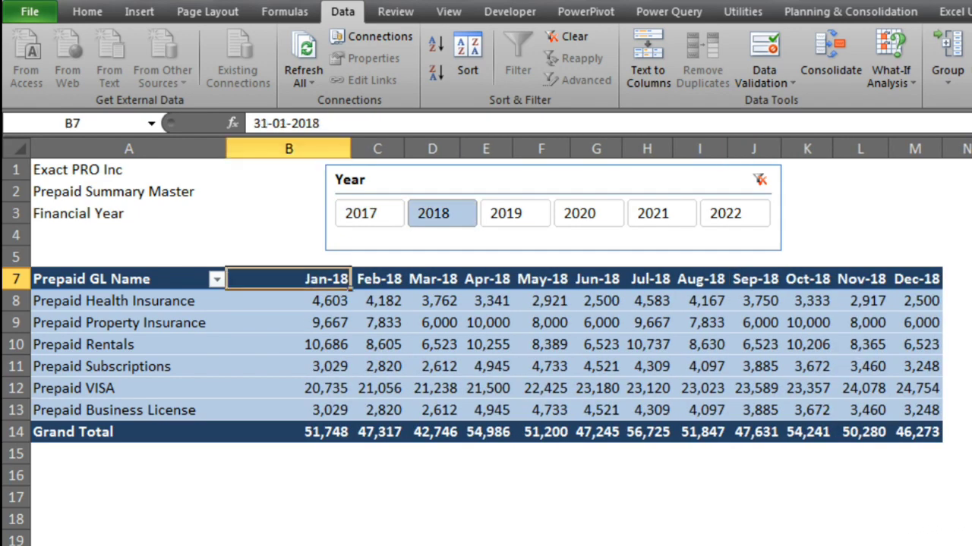
left_click(914, 279)
left_click(370, 213)
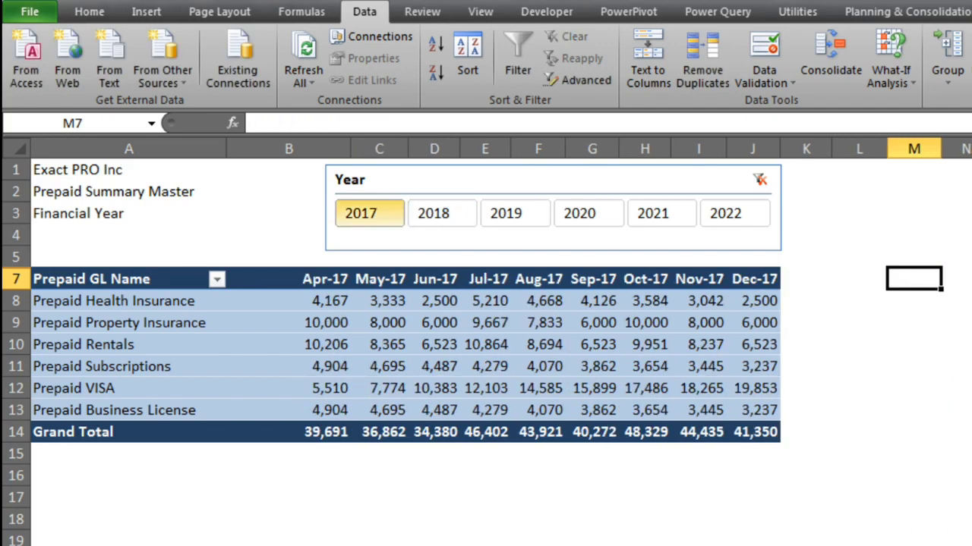
left_click(326, 280)
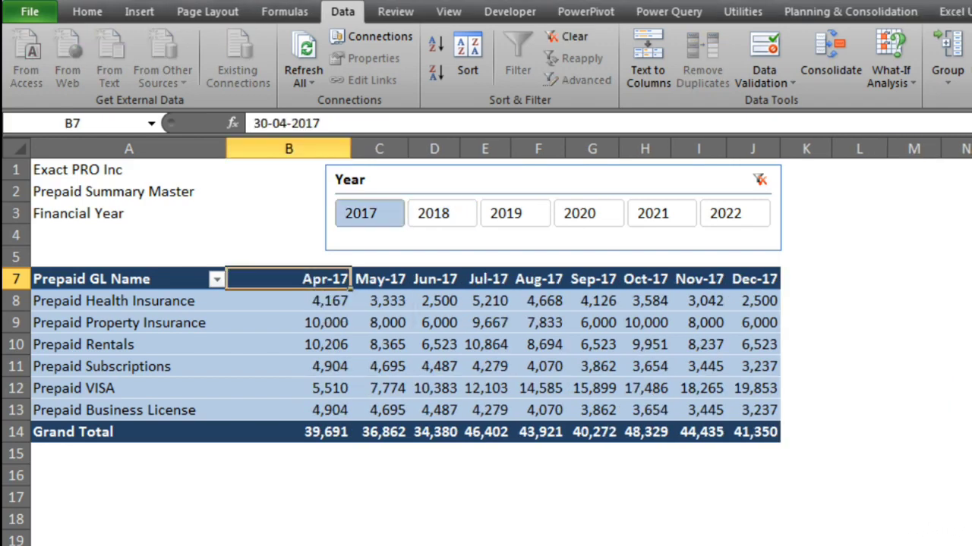
Step: Filter the pivot table to 2022 and inspect its month columns, briefly switching to 2021 for comparison
left_click(735, 213)
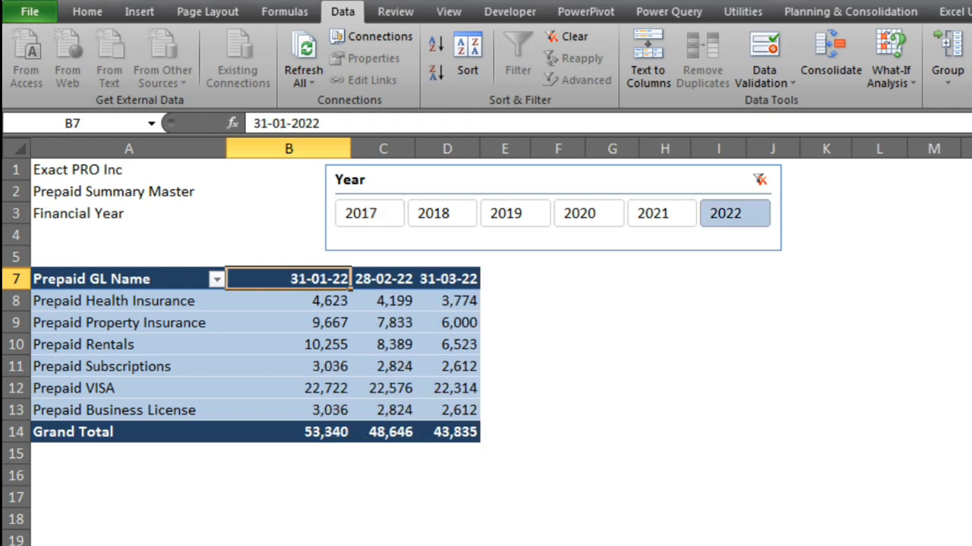
left_click(447, 279)
key("Left")
key("Left")
key("Right")
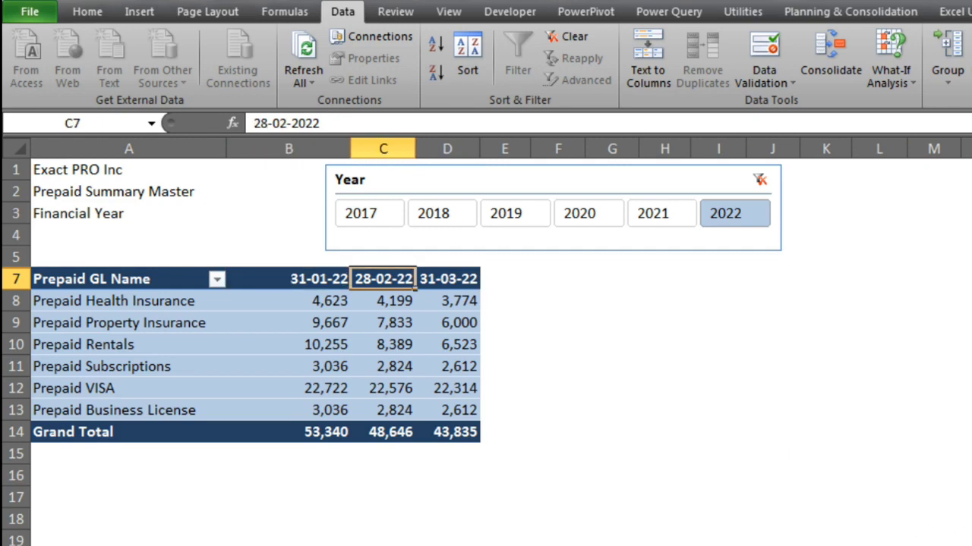
left_click(653, 213)
left_click(725, 213)
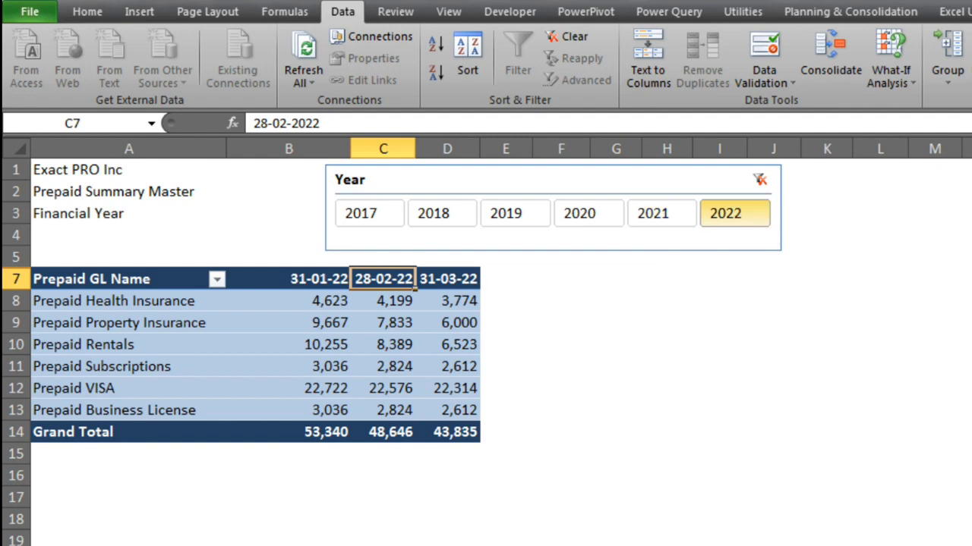
Step: Filter the pivot table back to 2017 and go through the month headings from Apr-17 to Dec-17
left_click(361, 214)
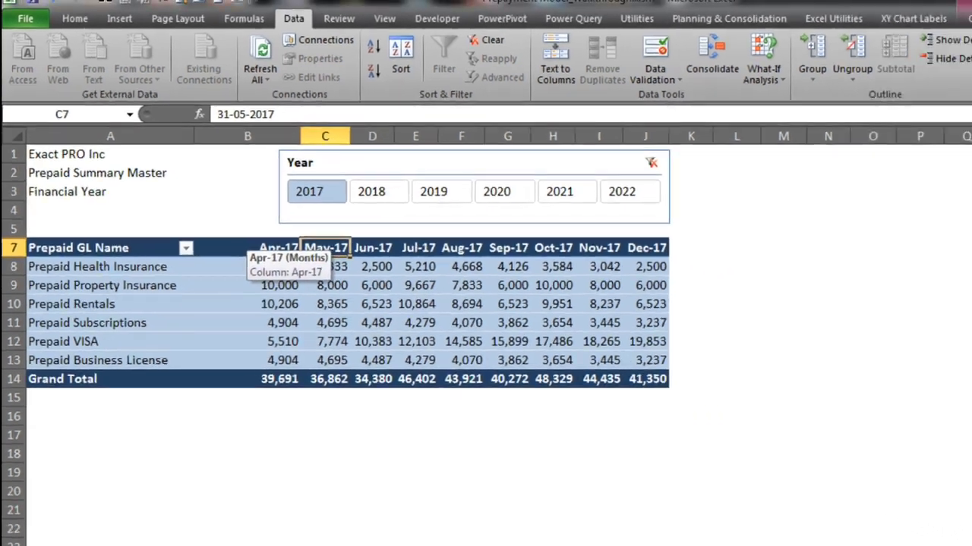
left_click(248, 246)
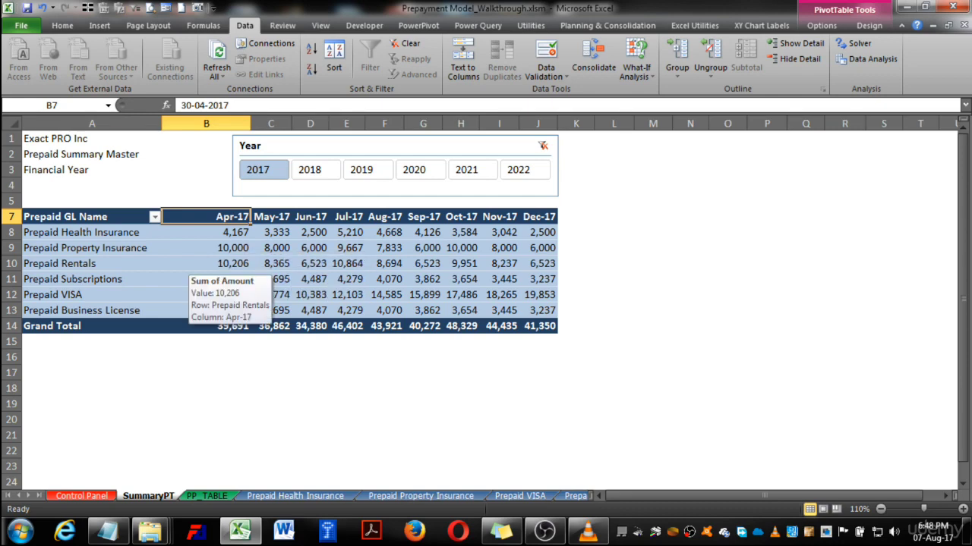
key("Right")
key("Right")
key("Right")
key("Right")
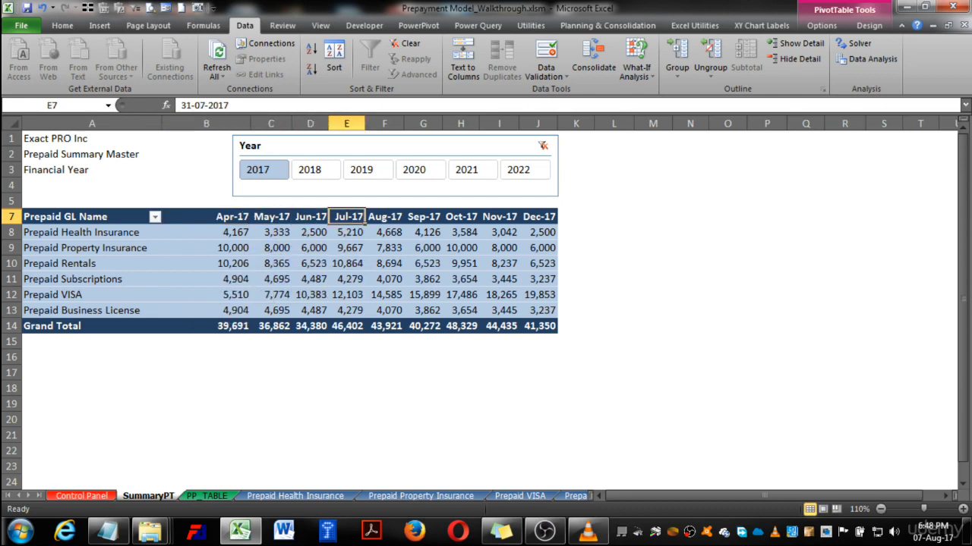
key("Right")
key("Right")
key("Right")
key("Right")
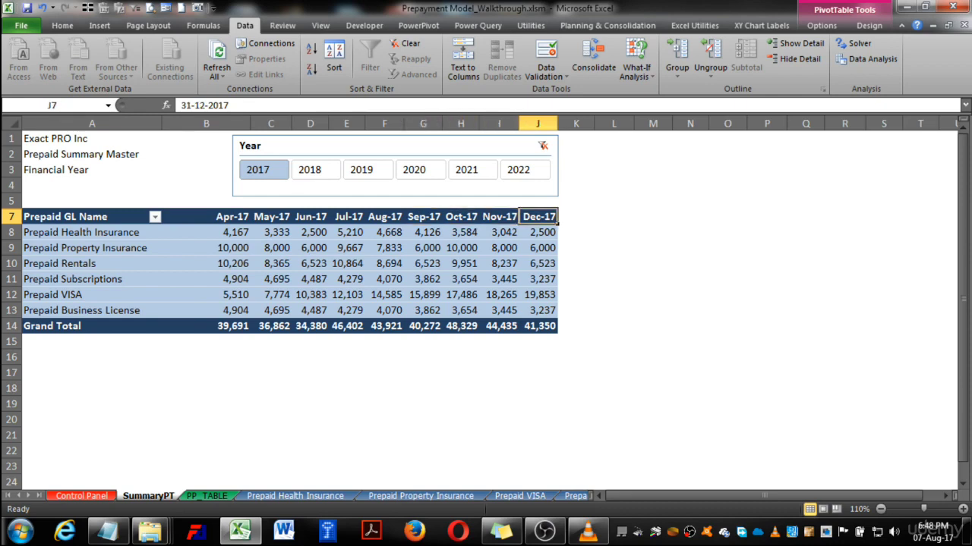